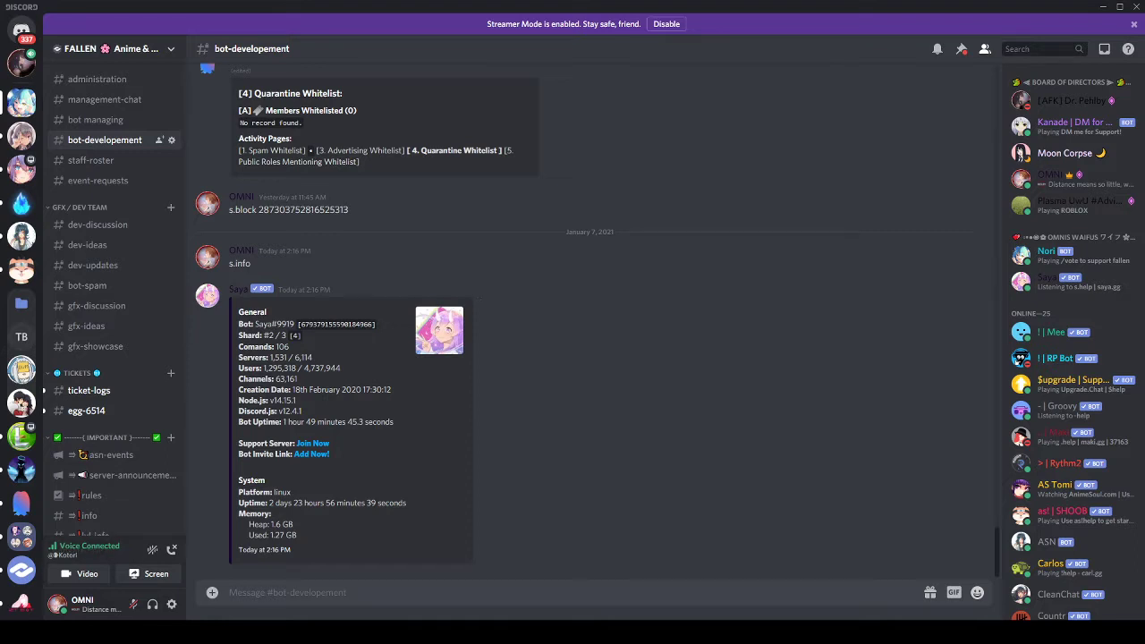
Step: Type /v in #bot-developement to list Saya's /vote, /votes and /voteslb commands
{"action": "type", "text": "/v"}
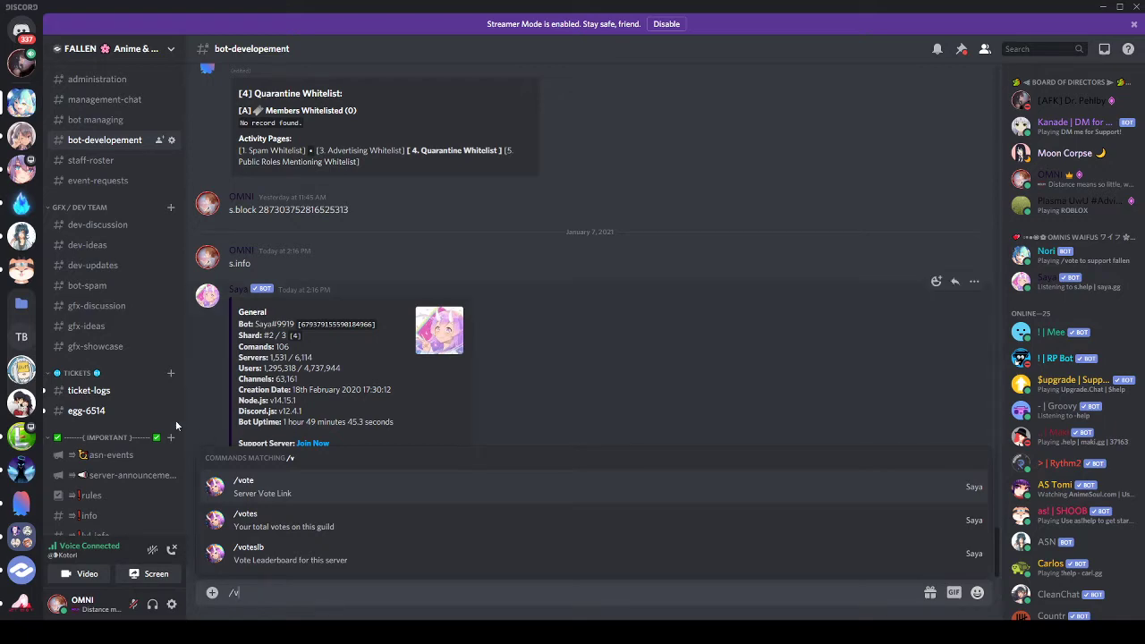
{"action": "scroll", "coordinate": [114, 403], "scroll_direction": "down", "scroll_amount": 5}
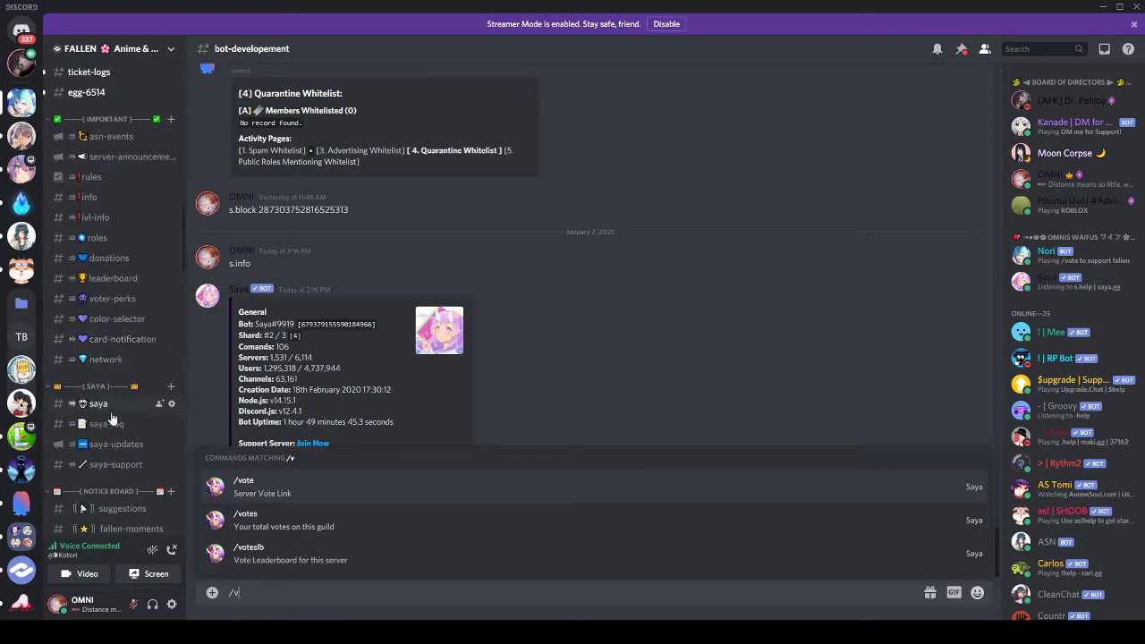
Step: Check the vote leaderboard in the #leaderboard channel
{"action": "left_click", "coordinate": [113, 278]}
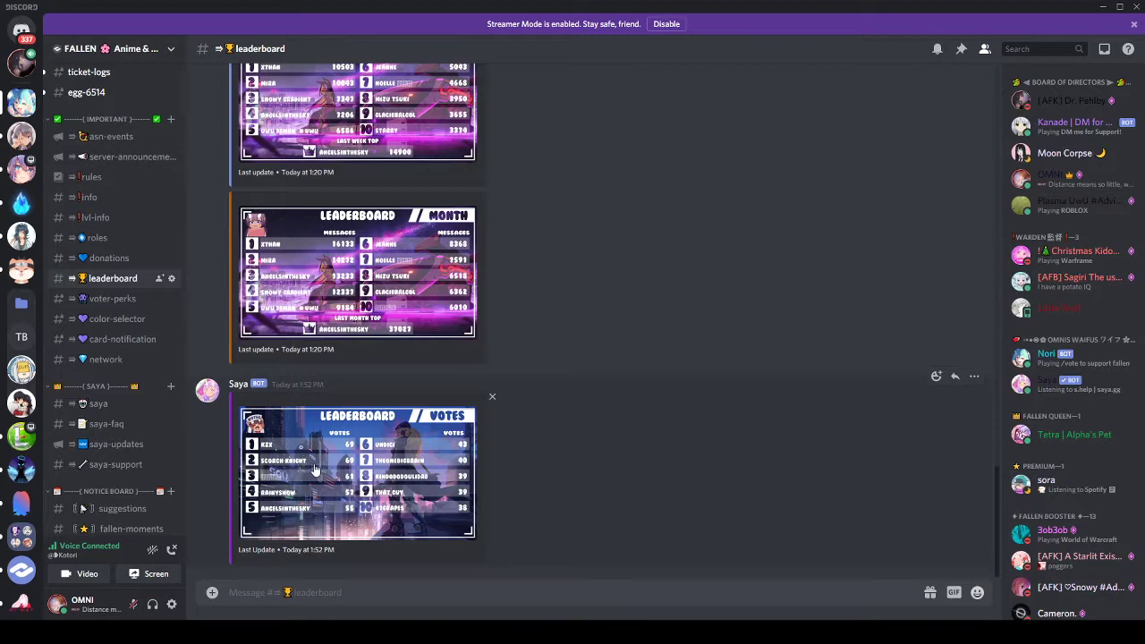
{"action": "scroll", "coordinate": [124, 251], "scroll_direction": "up", "scroll_amount": 4}
{"action": "scroll", "coordinate": [134, 278], "scroll_direction": "up", "scroll_amount": 3}
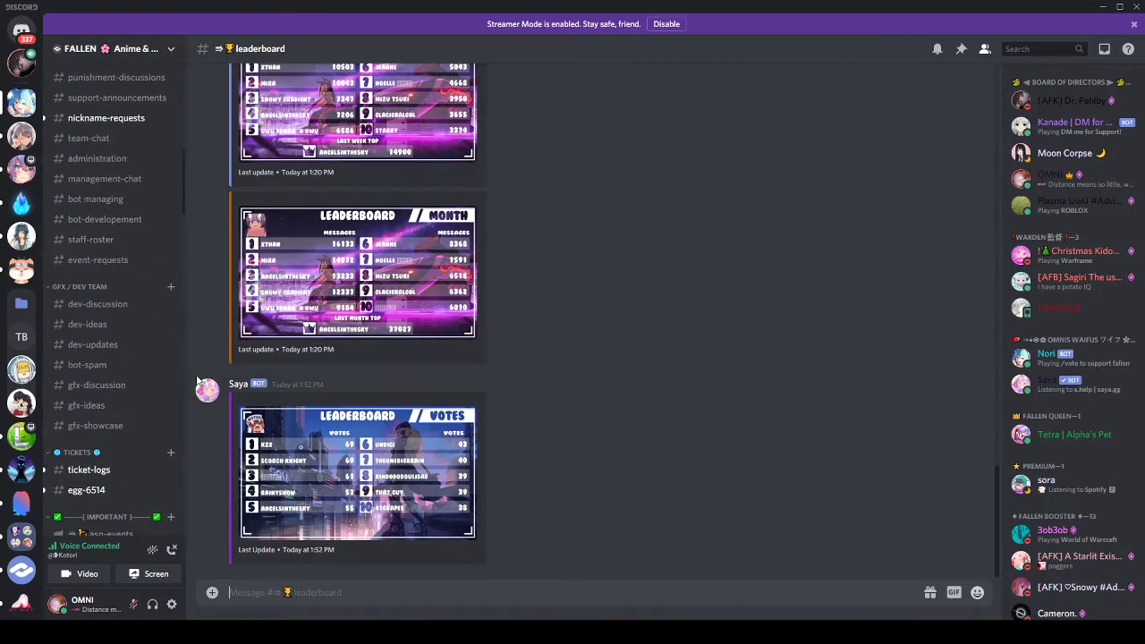
{"action": "scroll", "coordinate": [127, 401], "scroll_direction": "down", "scroll_amount": 10}
{"action": "scroll", "coordinate": [122, 407], "scroll_direction": "down", "scroll_amount": 6}
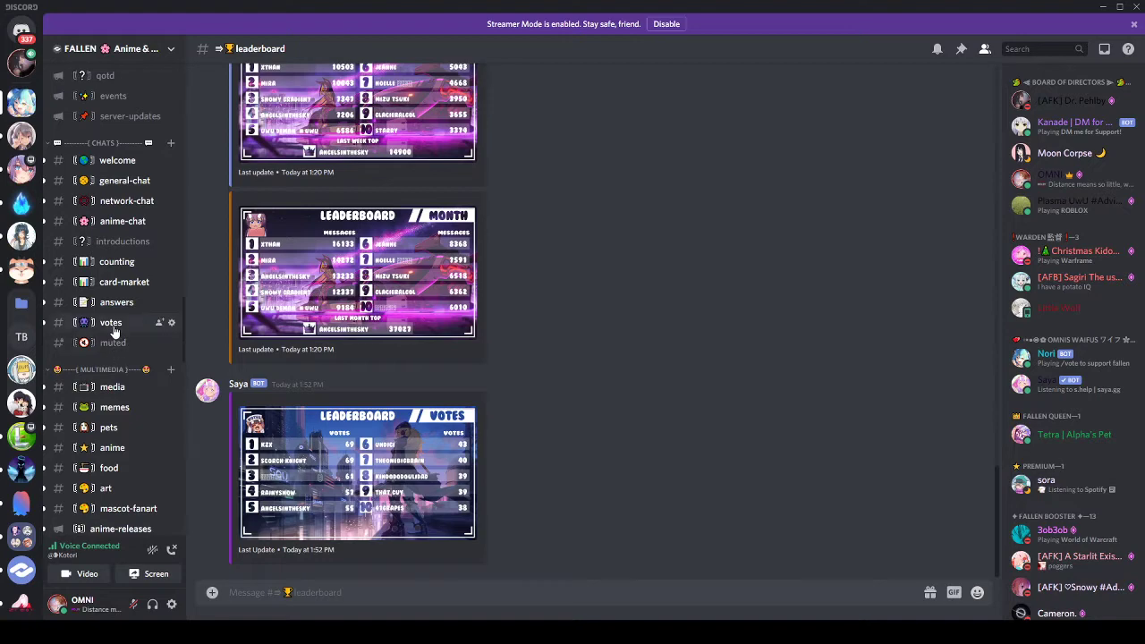
Step: Review Saya's vote thank-you logs in the #votes channel
{"action": "left_click", "coordinate": [112, 327]}
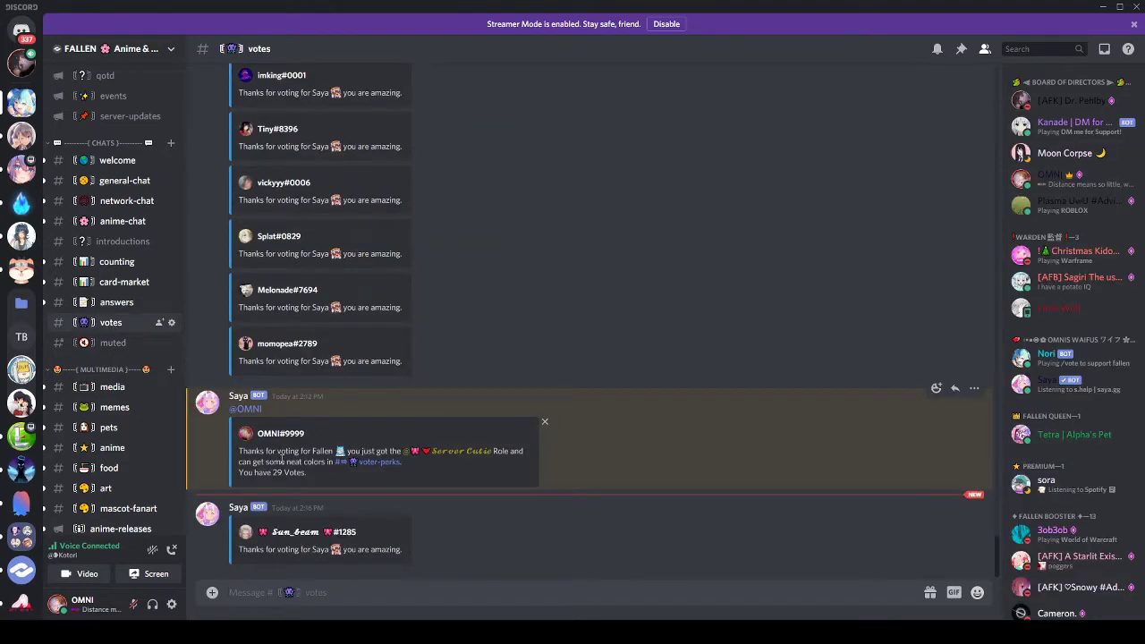
{"action": "scroll", "coordinate": [132, 408], "scroll_direction": "up", "scroll_amount": 6}
{"action": "scroll", "coordinate": [132, 408], "scroll_direction": "up", "scroll_amount": 3}
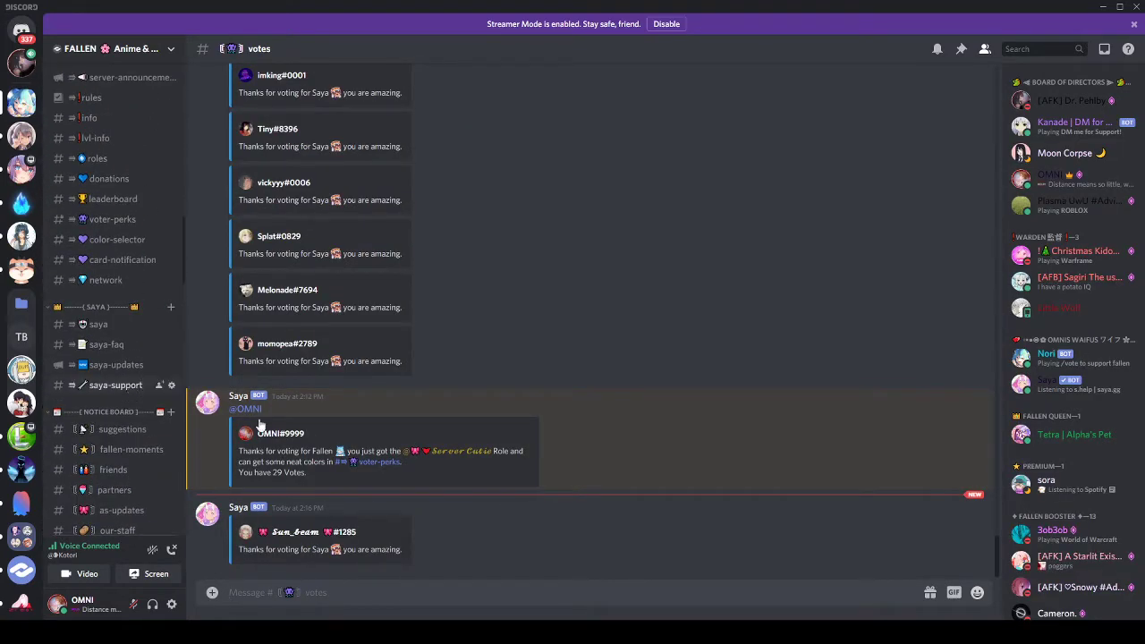
{"action": "scroll", "coordinate": [116, 264], "scroll_direction": "up", "scroll_amount": 10}
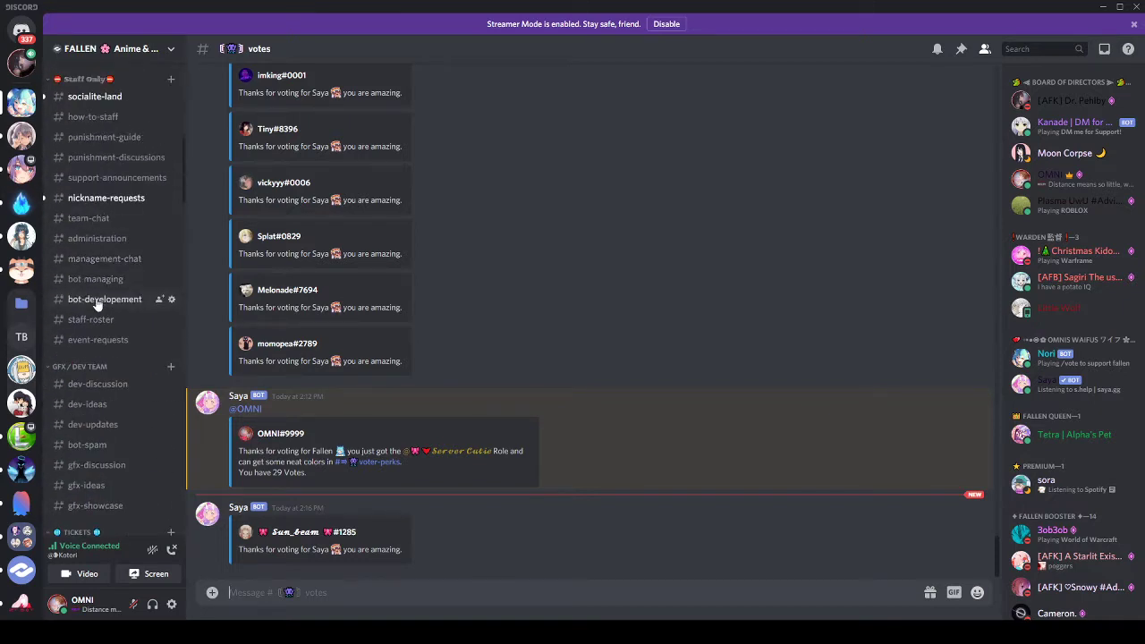
Step: Run Saya's /vote command in #bot-developement
{"action": "left_click", "coordinate": [99, 301]}
{"action": "type", "text": "/v"}
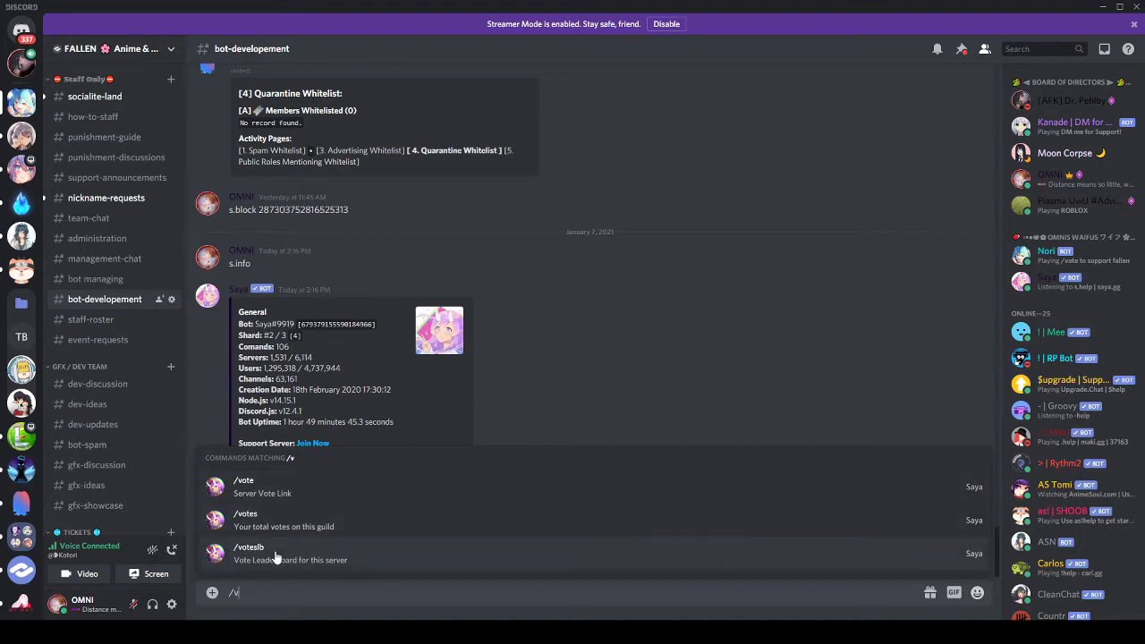
{"action": "left_click", "coordinate": [259, 488]}
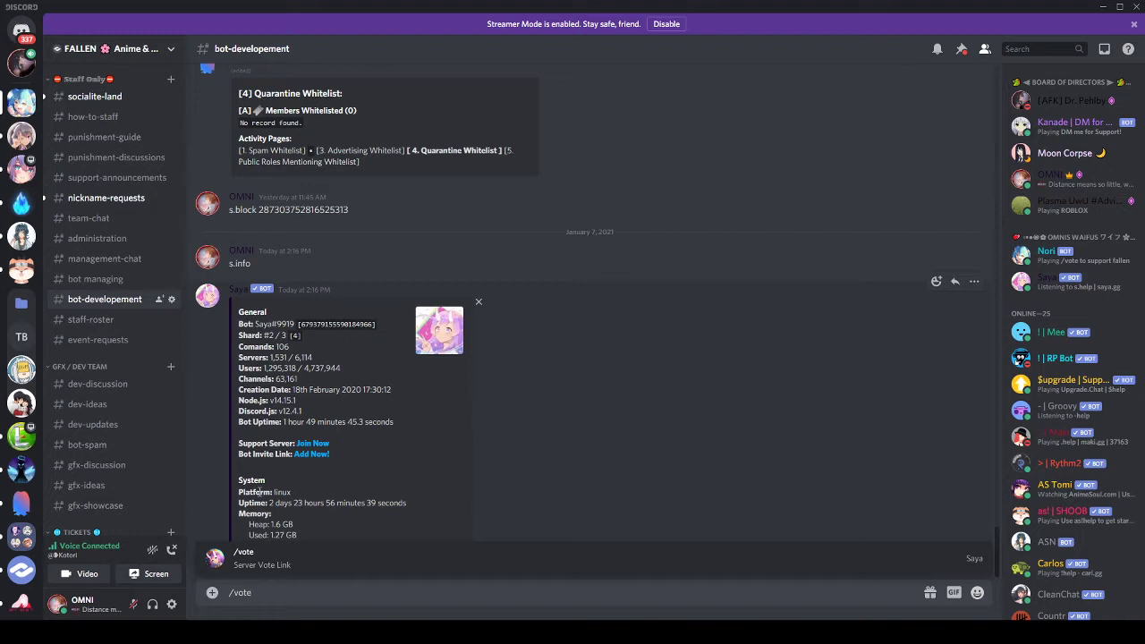
{"action": "key", "text": "Return"}
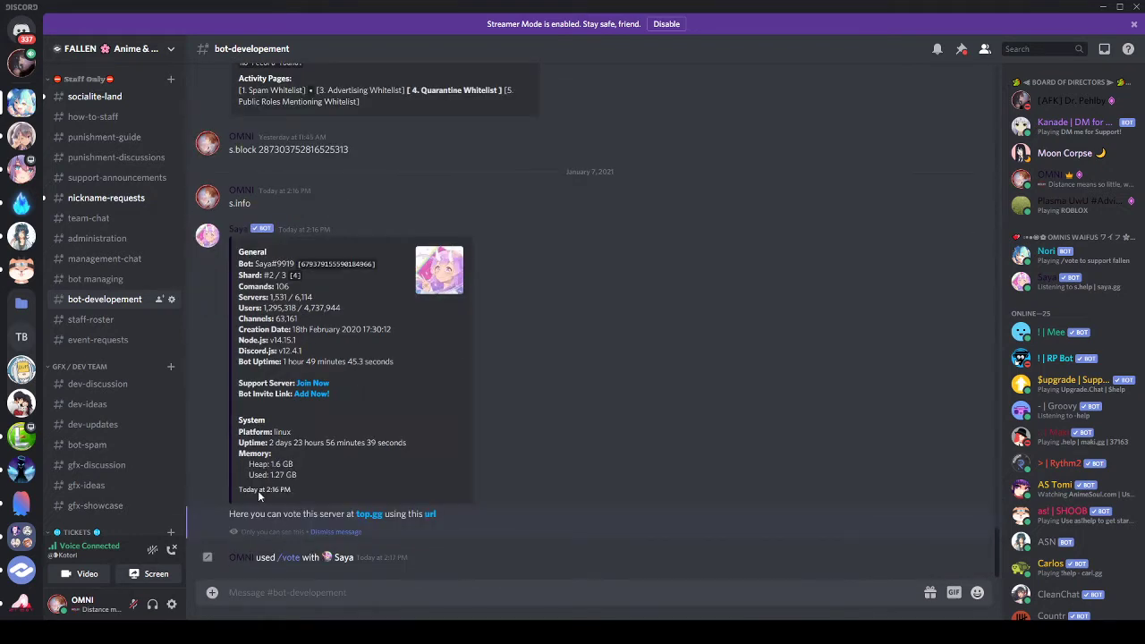
Step: Run /vote again, highlight the reply and its private note, and follow the top.gg link
{"action": "type", "text": "/v"}
{"action": "key", "text": "BackSpace"}
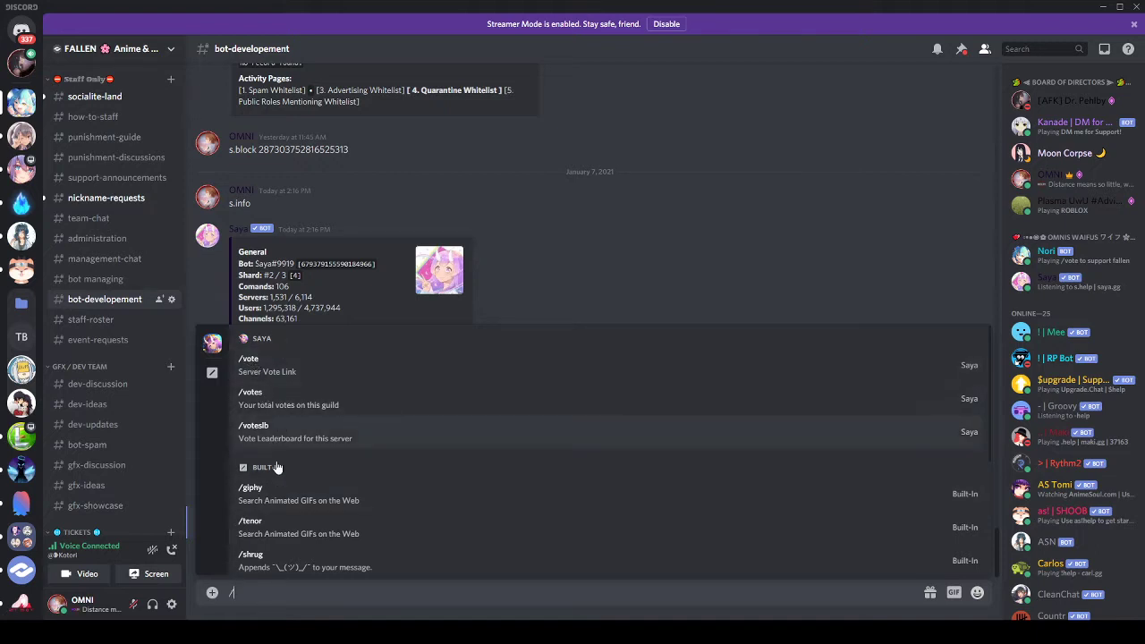
{"action": "key", "text": "Return"}
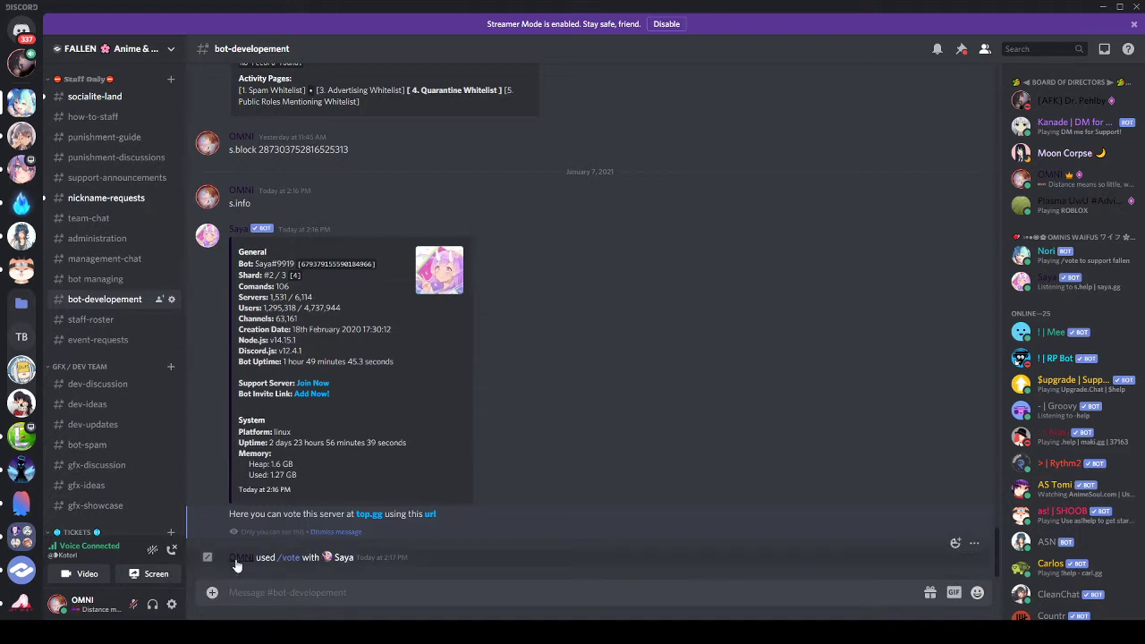
{"action": "left_click_drag", "start_coordinate": [220, 559], "coordinate": [365, 558]}
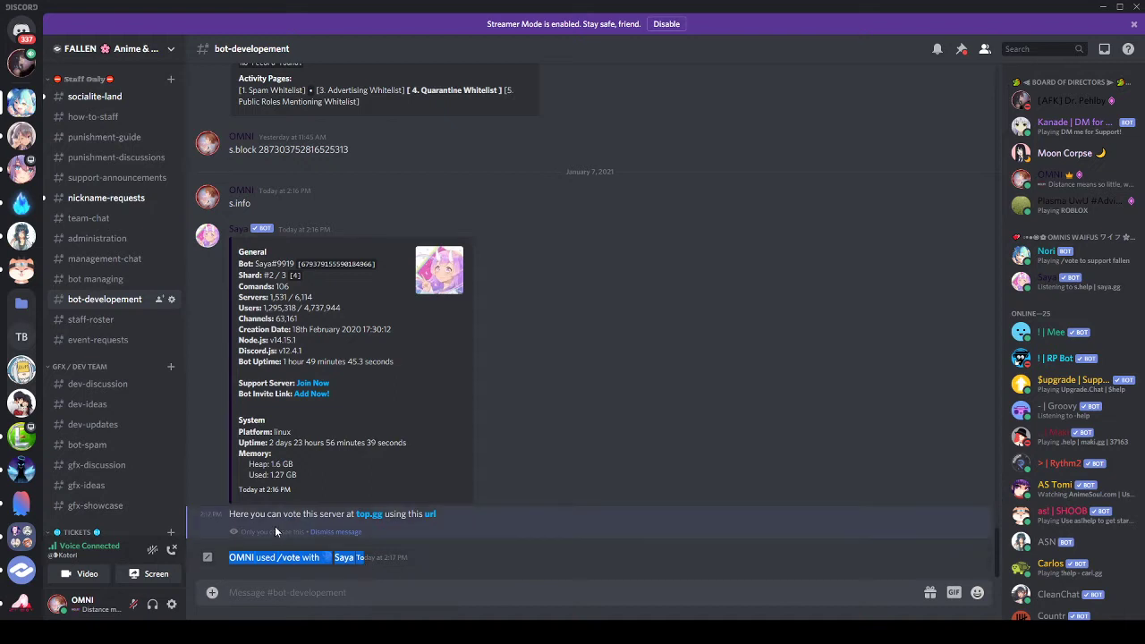
{"action": "left_click_drag", "start_coordinate": [240, 533], "coordinate": [287, 526]}
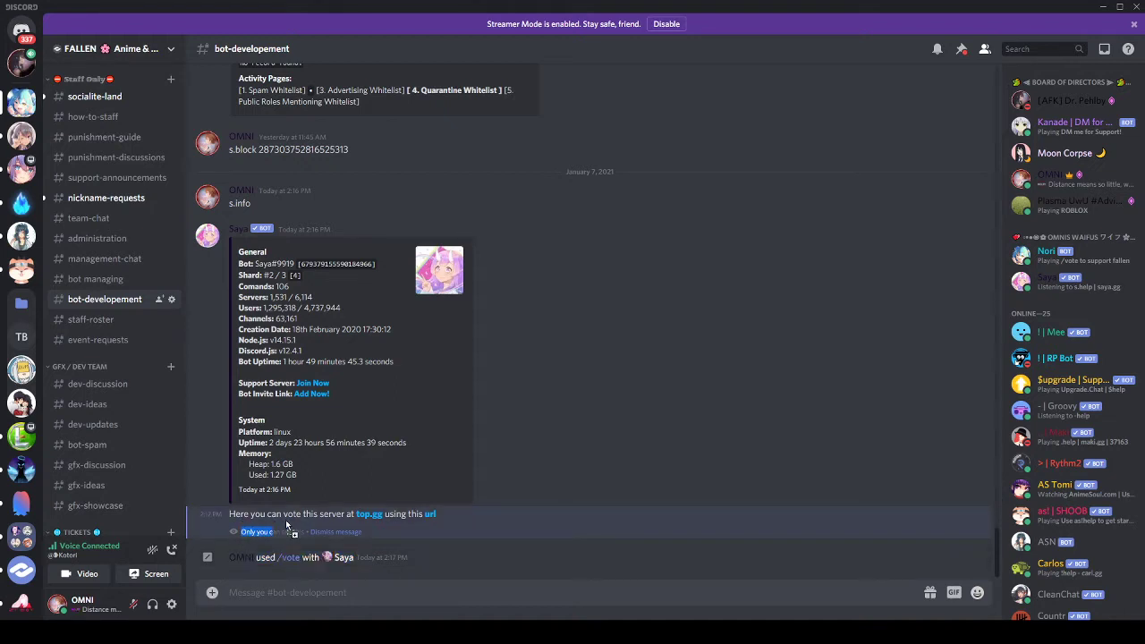
{"action": "left_click", "coordinate": [432, 517]}
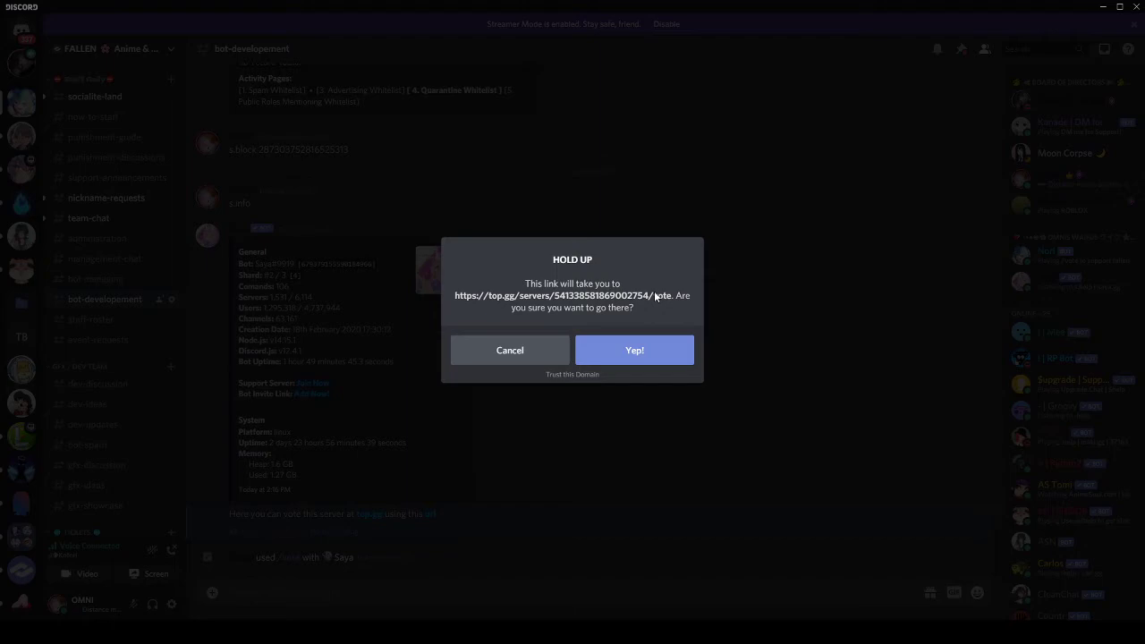
Step: Confirm leaving for the top.gg vote page, then return to Discord
{"action": "left_click", "coordinate": [652, 354]}
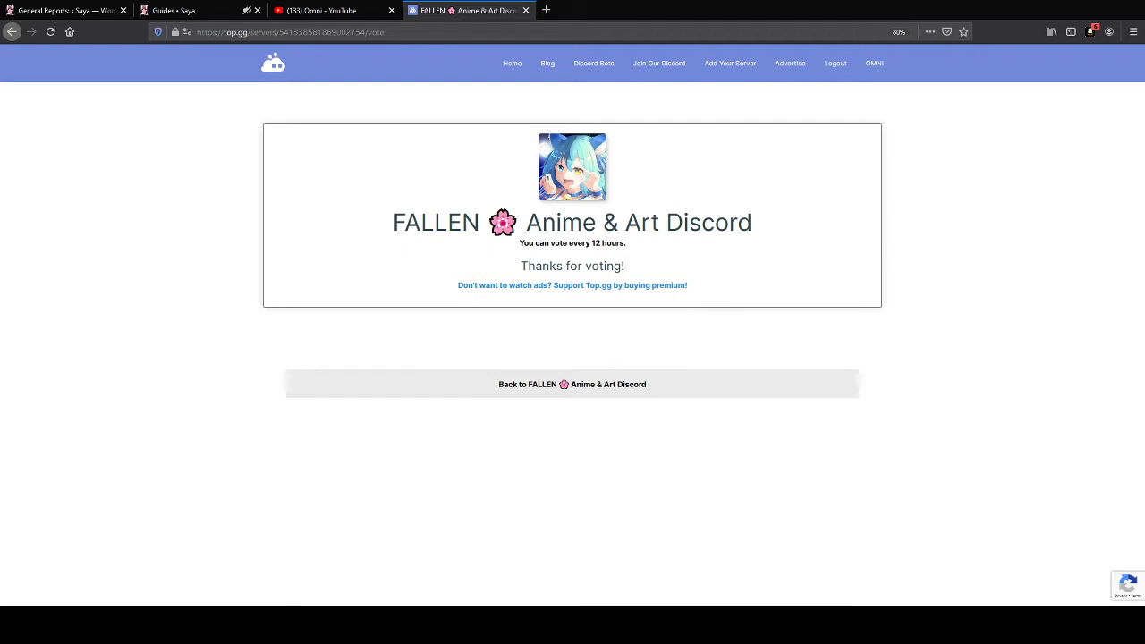
{"action": "key", "text": "alt+Tab"}
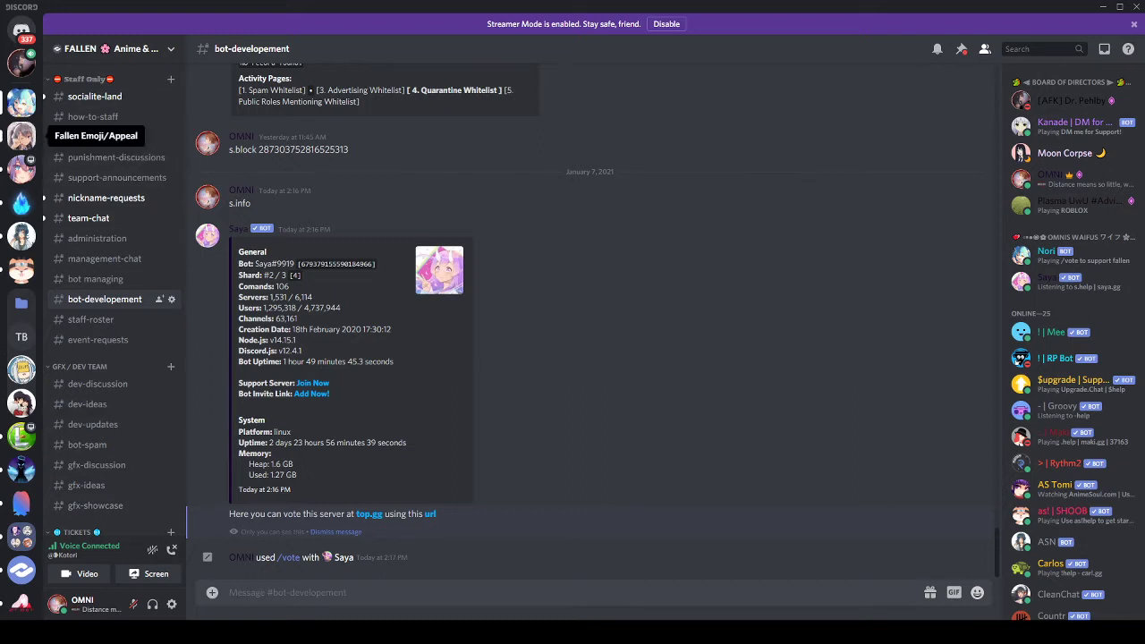
Step: Kick Saya from the Fallen Emoji/Appeal server through its member list
{"action": "left_click", "coordinate": [21, 135]}
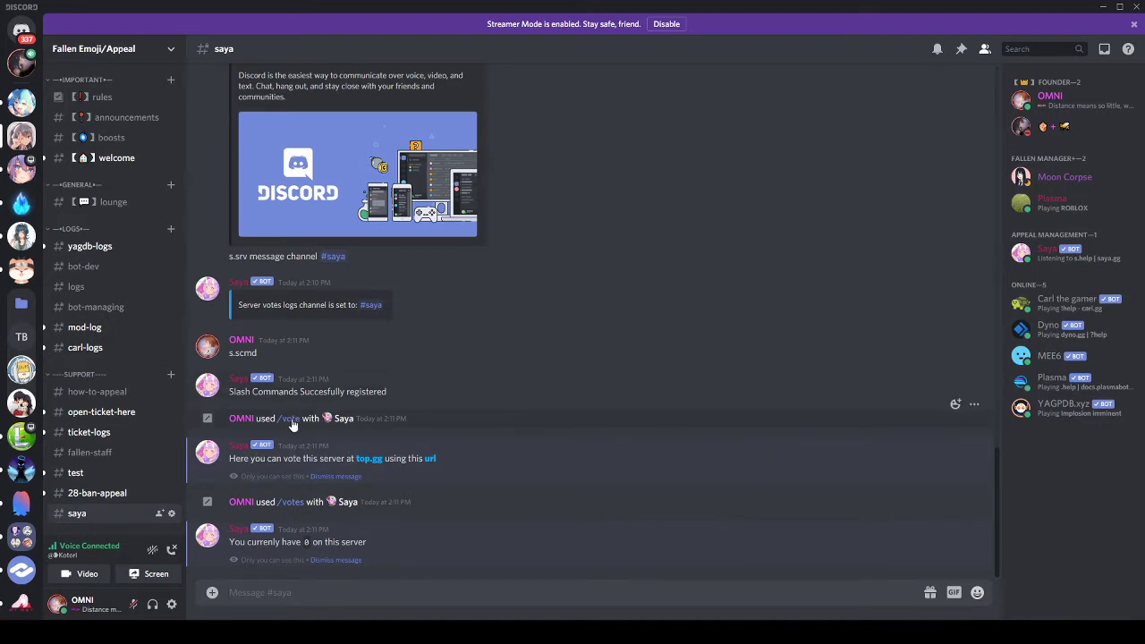
{"action": "right_click", "coordinate": [1050, 256]}
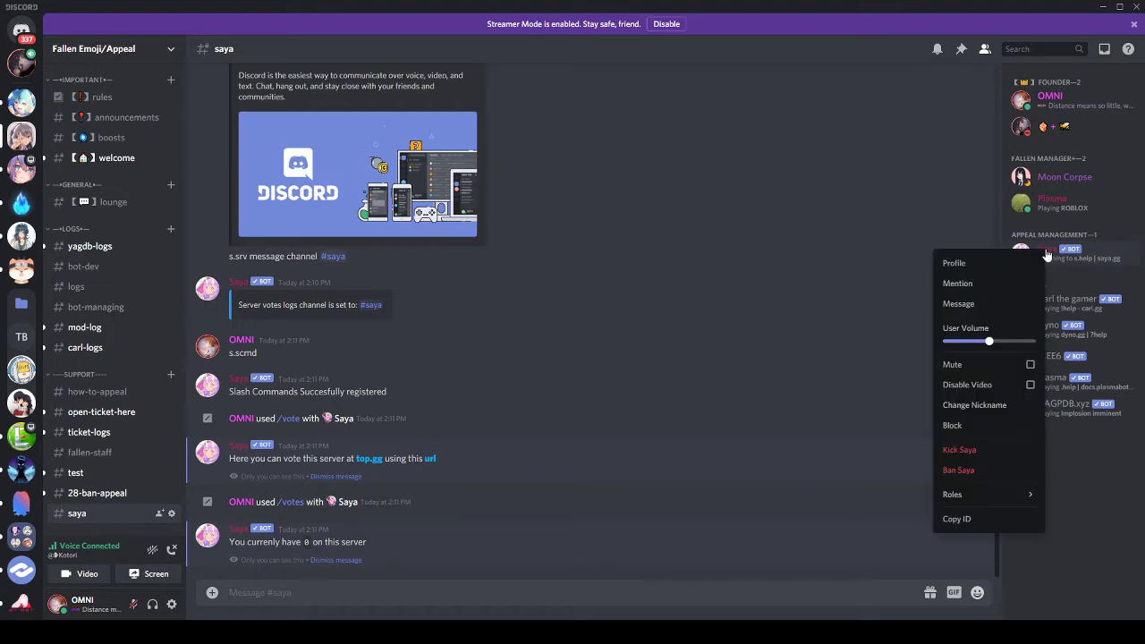
{"action": "left_click", "coordinate": [977, 450]}
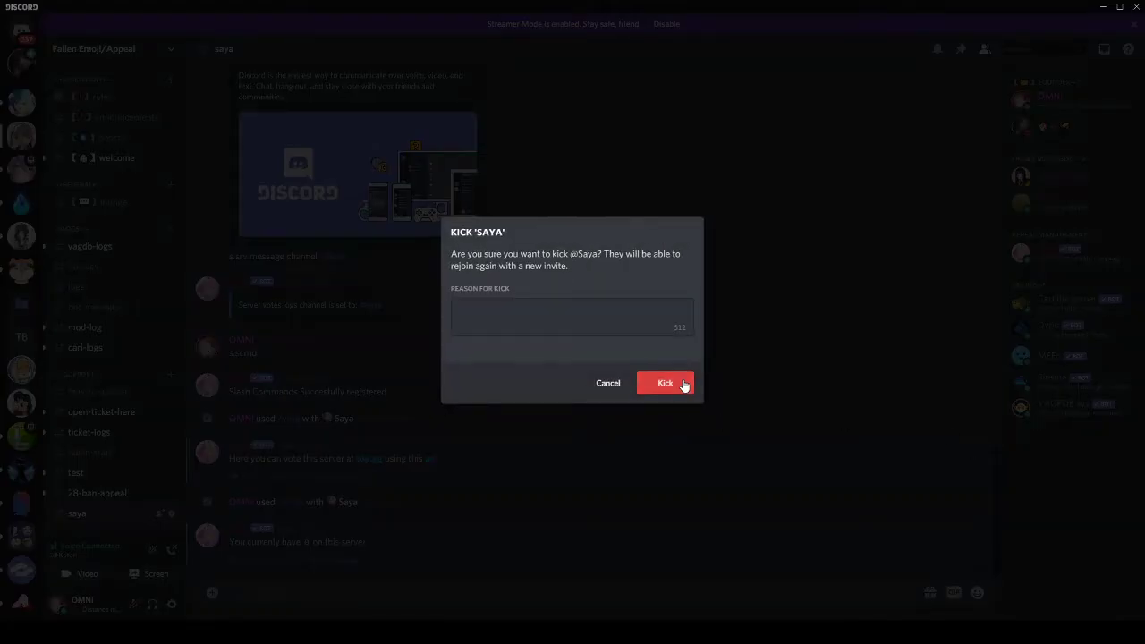
{"action": "left_click", "coordinate": [682, 383]}
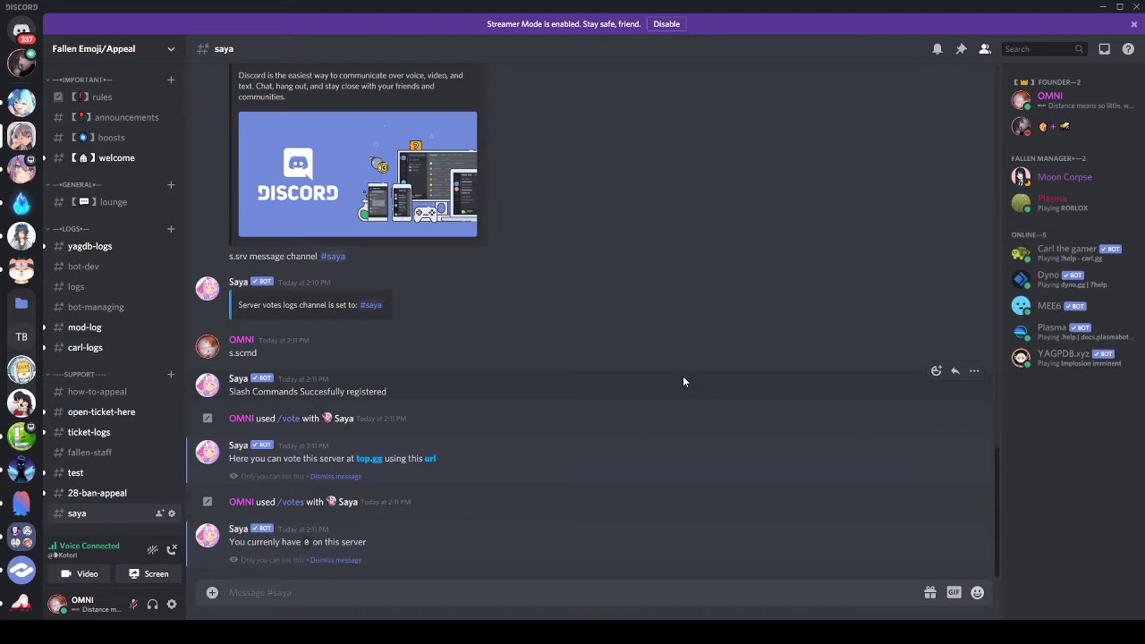
{"action": "scroll", "coordinate": [682, 378], "scroll_direction": "up", "scroll_amount": 4}
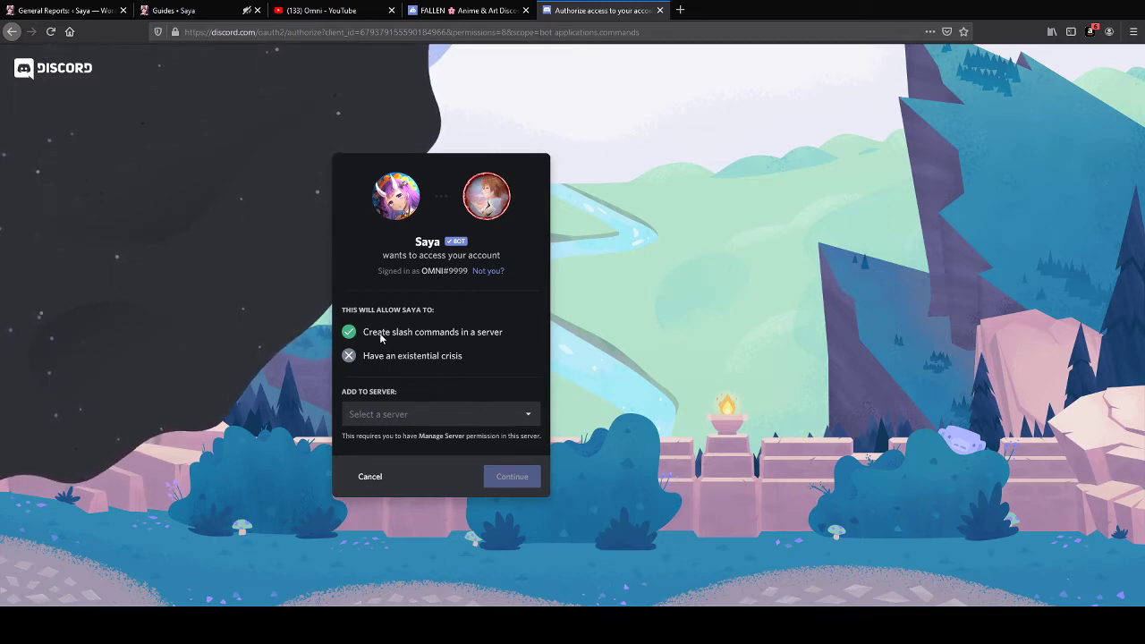
Step: Authorize Saya on Fallen Emoji/Appeal with Administrator, pass the captcha, and close the page
{"action": "left_click", "coordinate": [414, 421]}
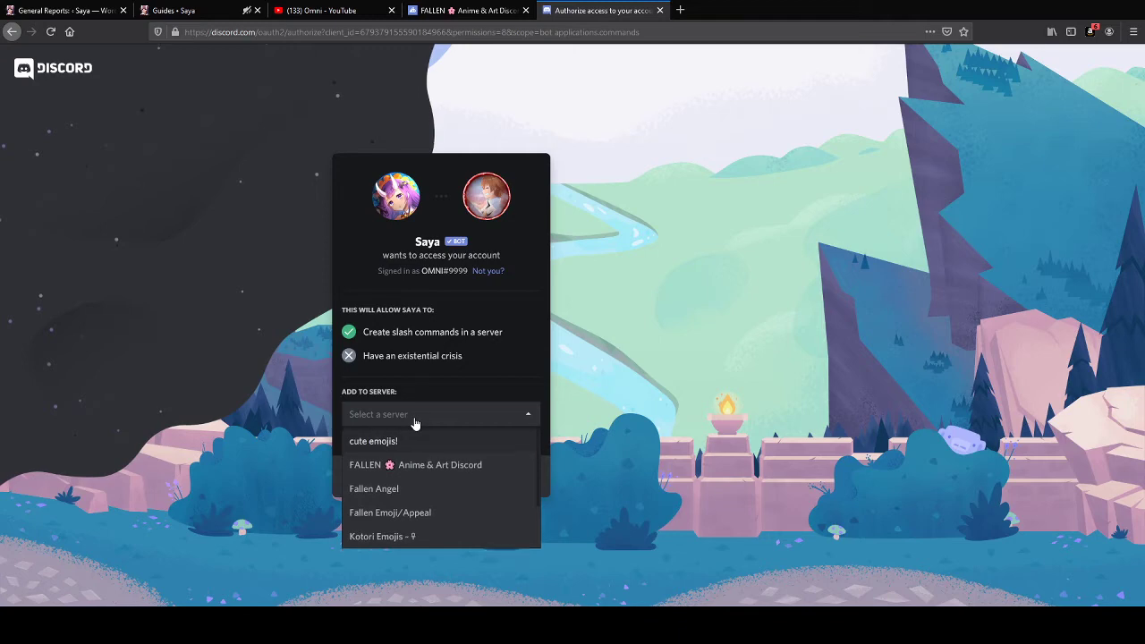
{"action": "left_click", "coordinate": [395, 511]}
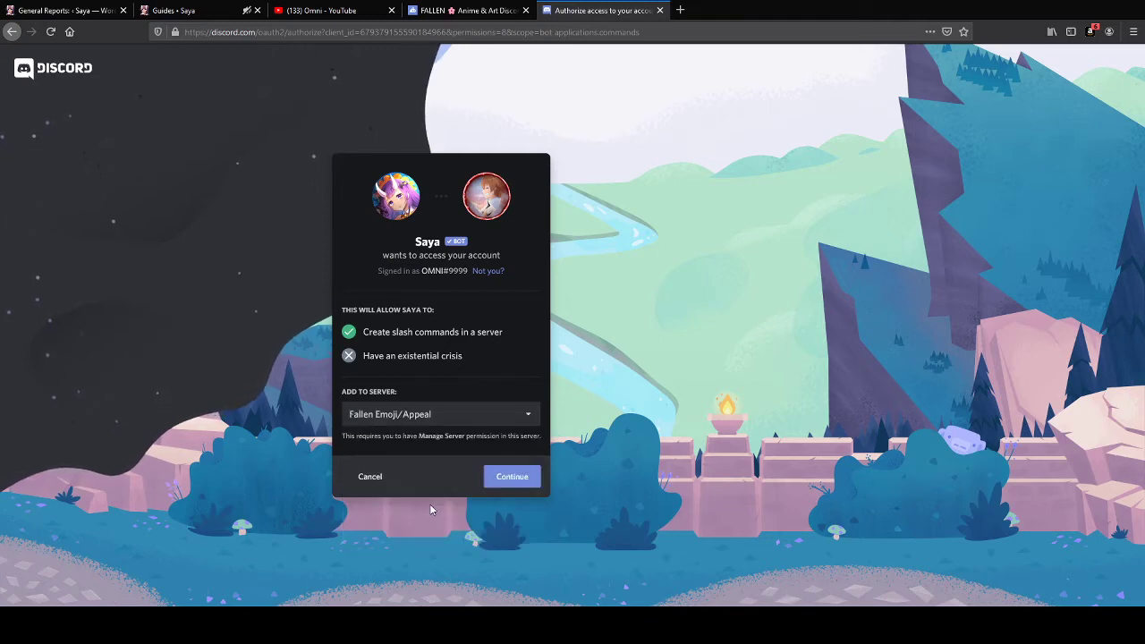
{"action": "left_click", "coordinate": [525, 480]}
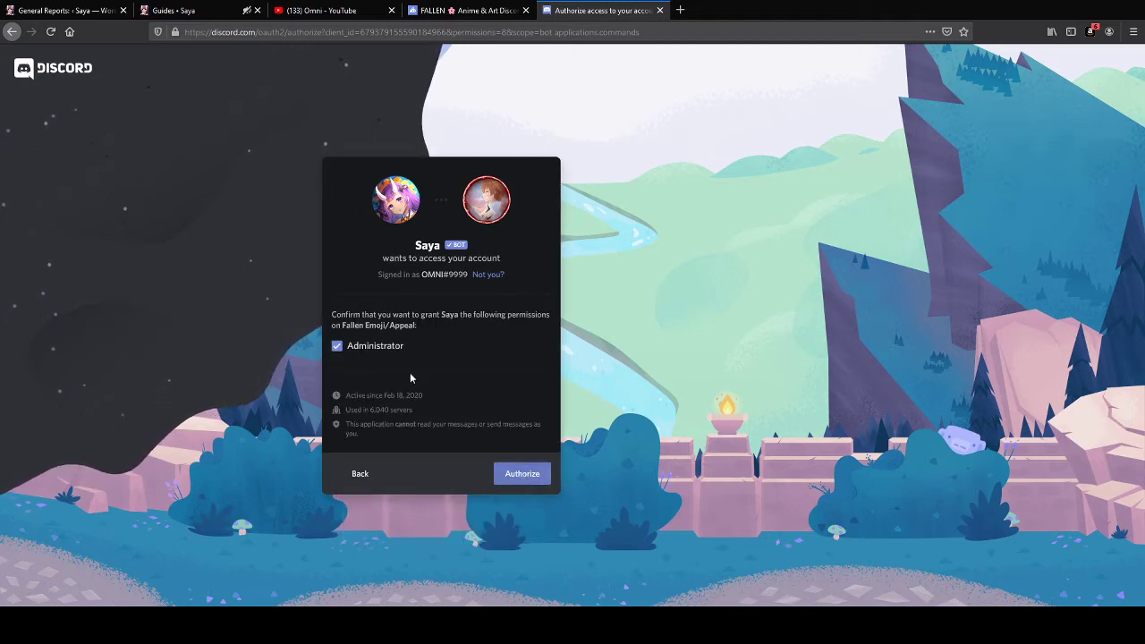
{"action": "left_click", "coordinate": [514, 474]}
{"action": "left_click", "coordinate": [373, 408]}
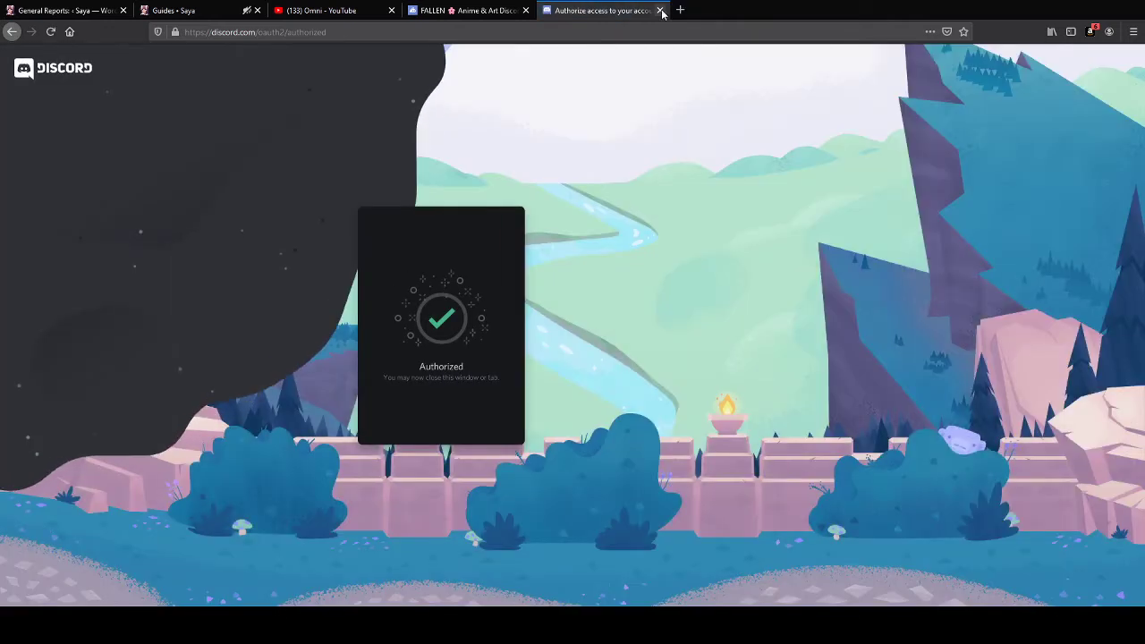
{"action": "left_click", "coordinate": [660, 9]}
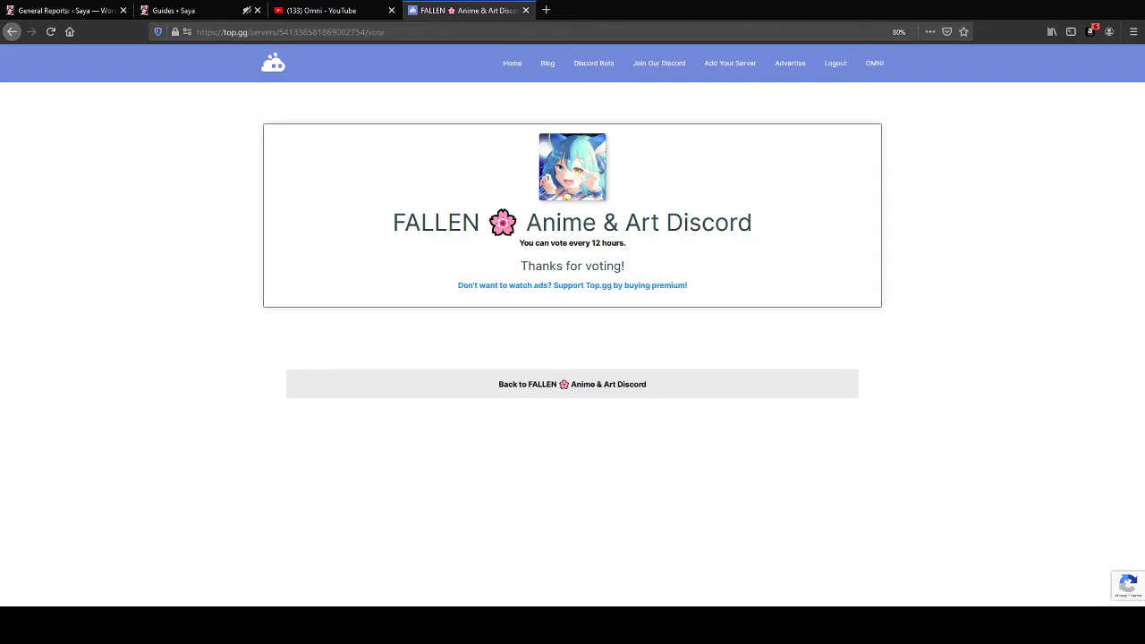
{"action": "key", "text": "alt+Tab"}
Step: Give Saya the Announcements and Appeal Management roles from its profile card
{"action": "scroll", "coordinate": [591, 358], "scroll_direction": "down", "scroll_amount": 5}
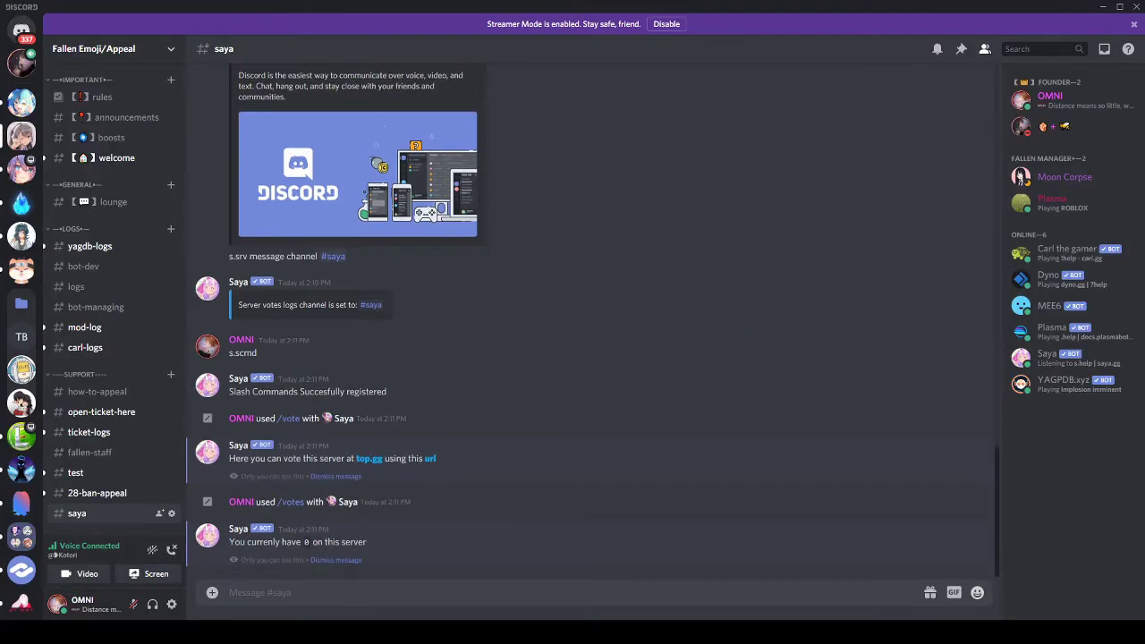
{"action": "left_click", "coordinate": [1047, 356]}
{"action": "left_click", "coordinate": [899, 493]}
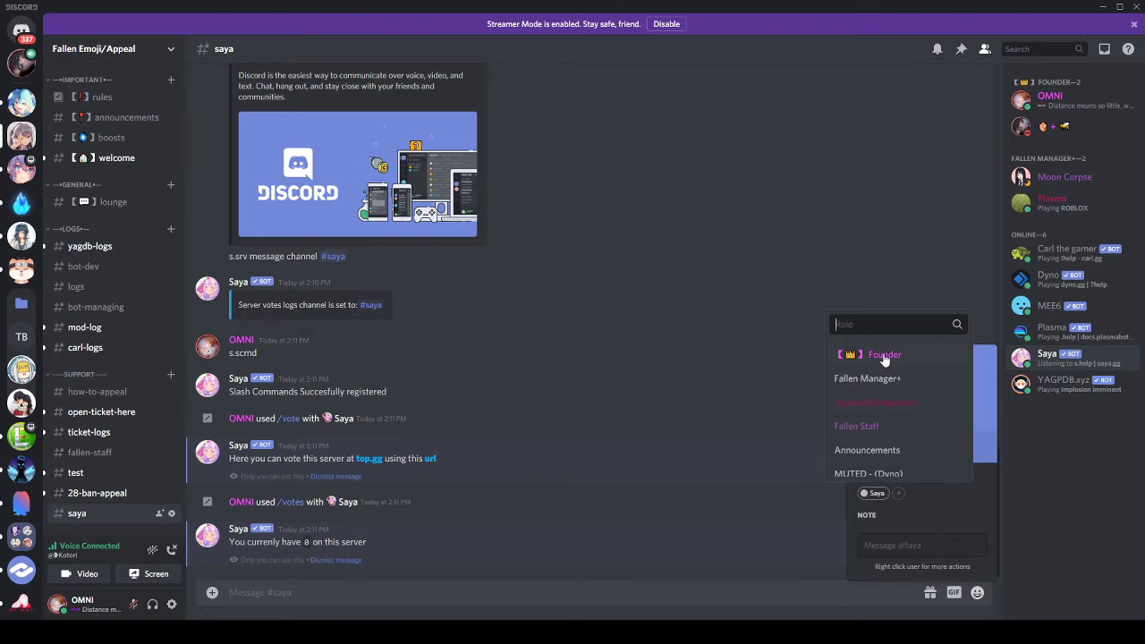
{"action": "scroll", "coordinate": [880, 432], "scroll_direction": "down", "scroll_amount": 2}
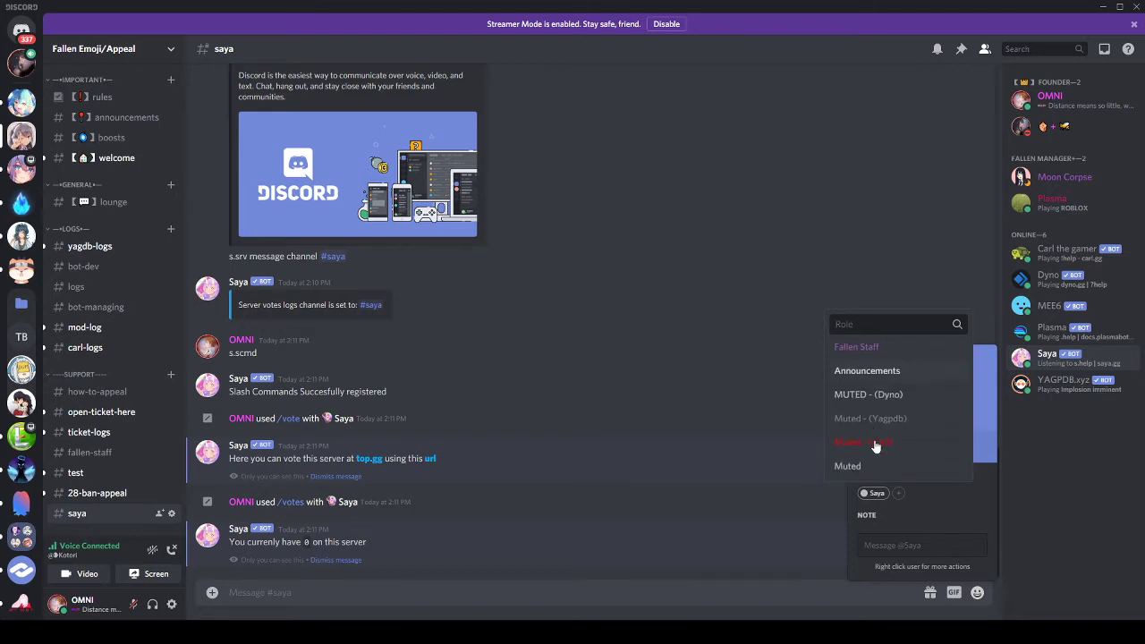
{"action": "left_click", "coordinate": [880, 371]}
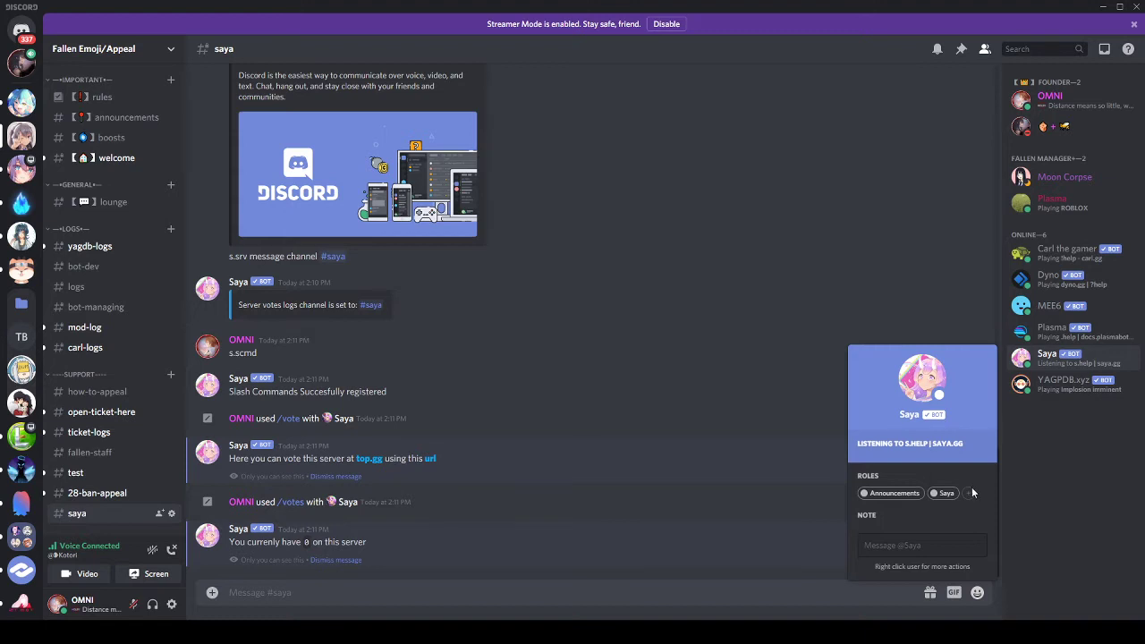
{"action": "left_click", "coordinate": [970, 493]}
{"action": "left_click", "coordinate": [935, 404]}
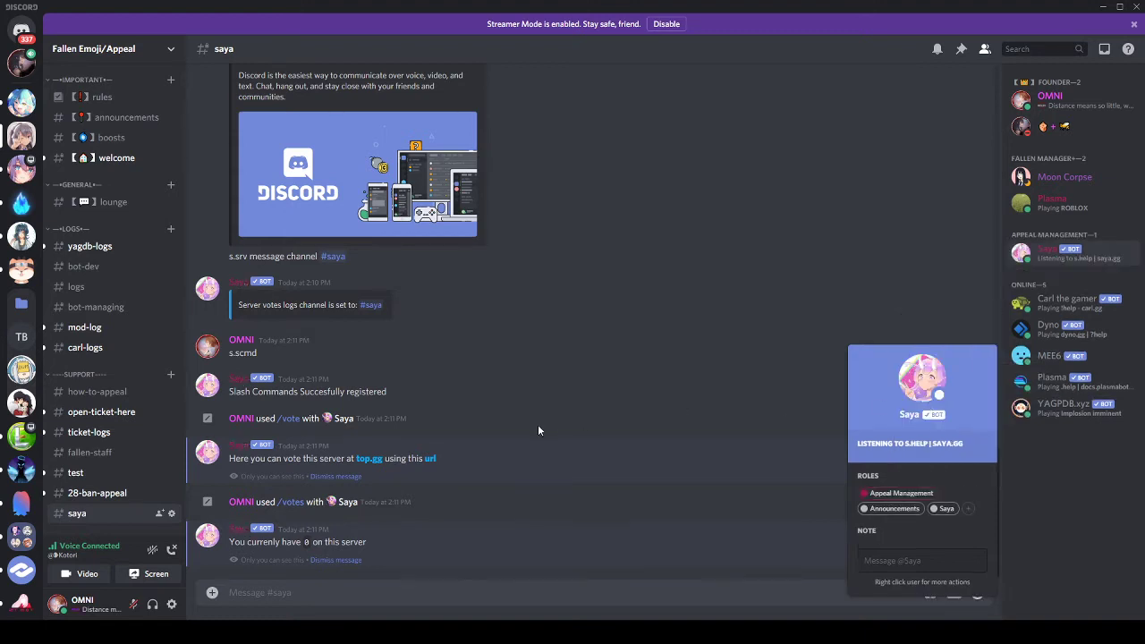
{"action": "left_click", "coordinate": [244, 601]}
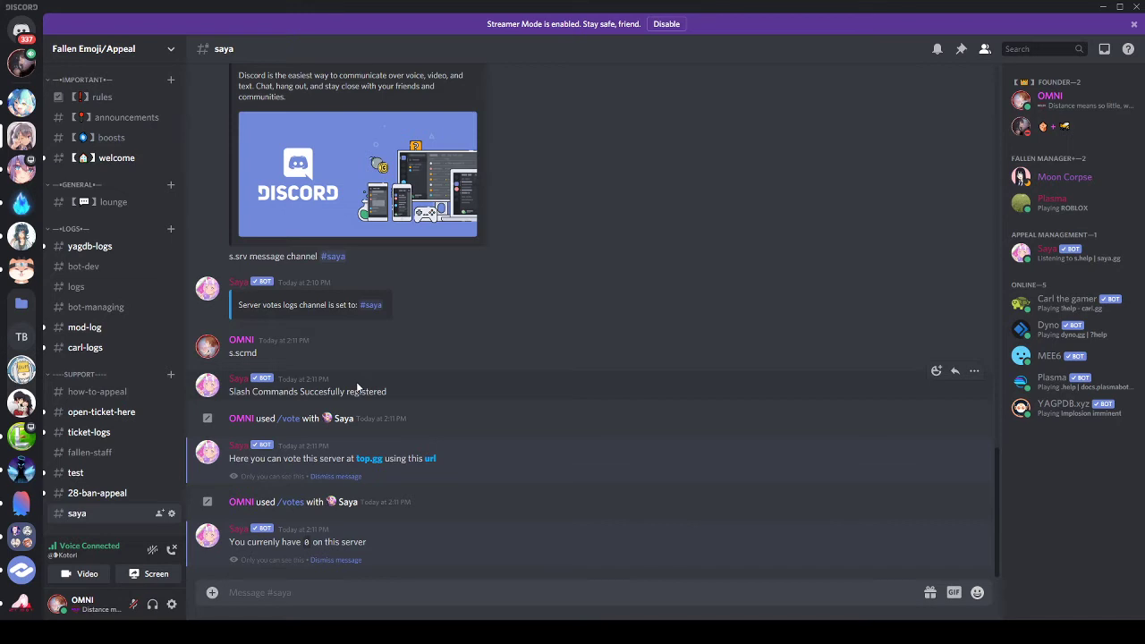
{"action": "scroll", "coordinate": [411, 382], "scroll_direction": "up", "scroll_amount": 5}
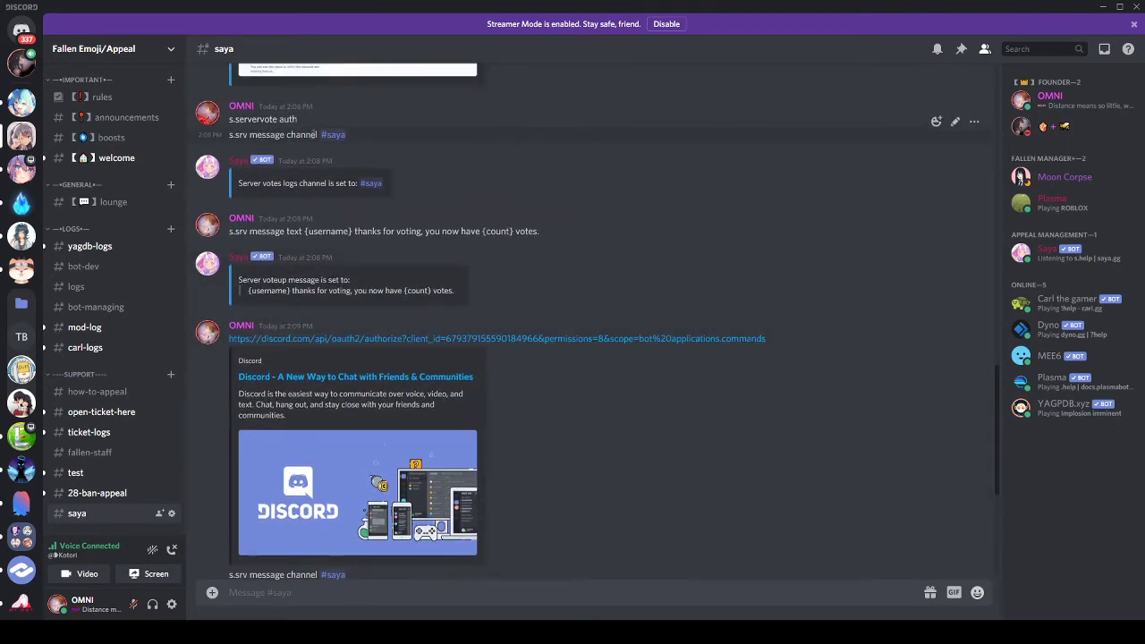
Step: Resend 's.srv message channel #saya' to set the vote logs channel, then begin an s.help srv request
{"action": "left_click_drag", "start_coordinate": [348, 138], "coordinate": [229, 138]}
{"action": "key", "text": "ctrl+c"}
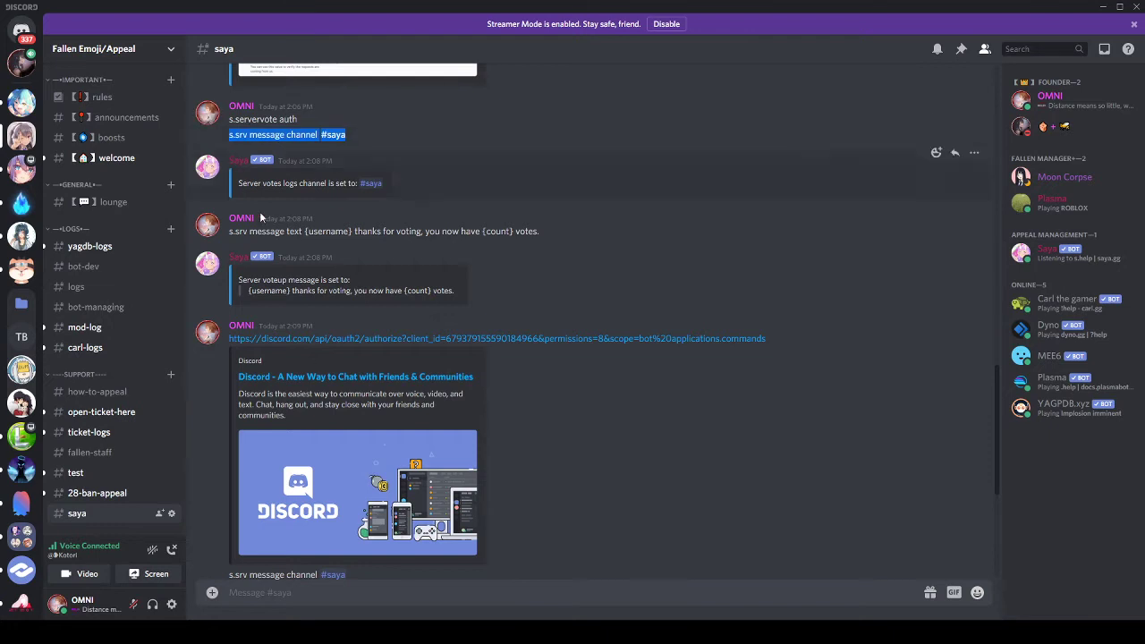
{"action": "left_click", "coordinate": [262, 594]}
{"action": "key", "text": "ctrl+v"}
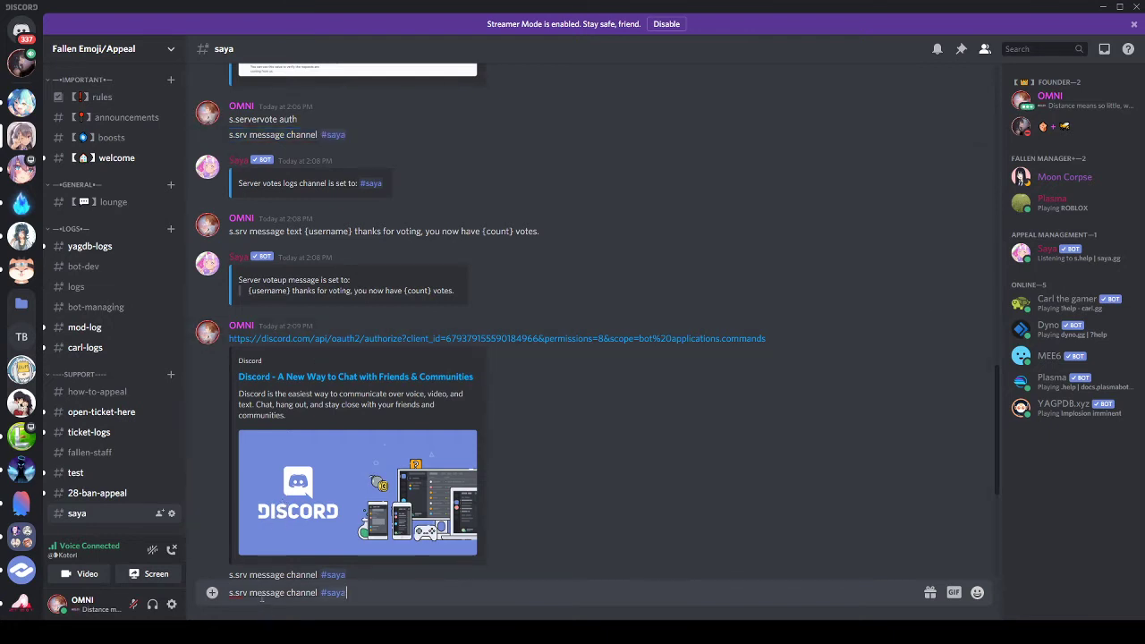
{"action": "key", "text": "Return"}
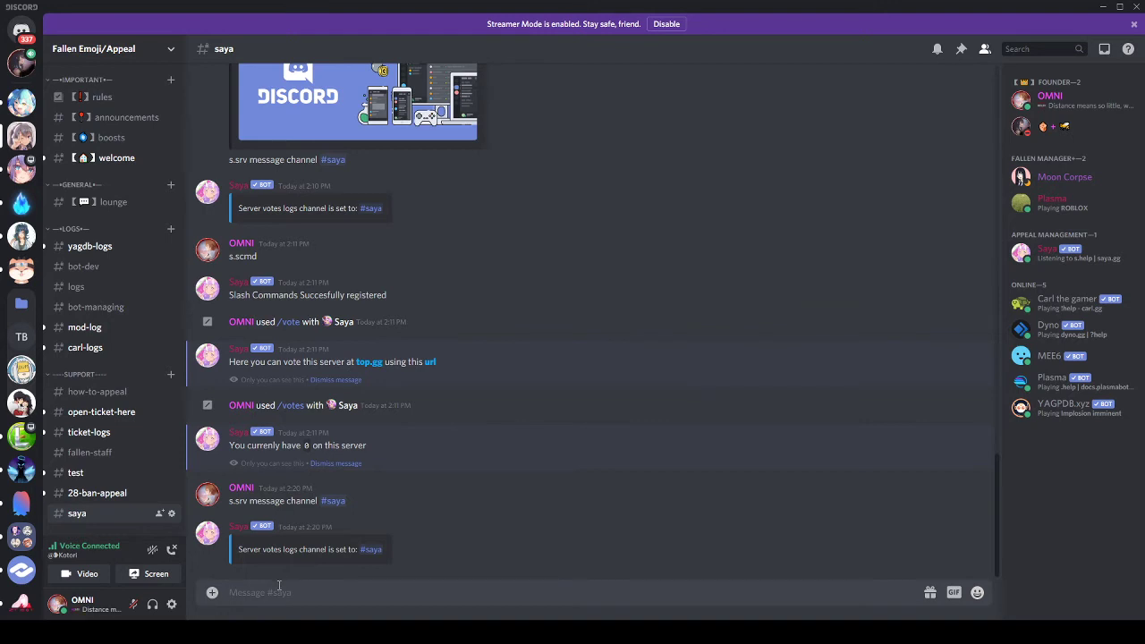
{"action": "type", "text": "s.help sr"}
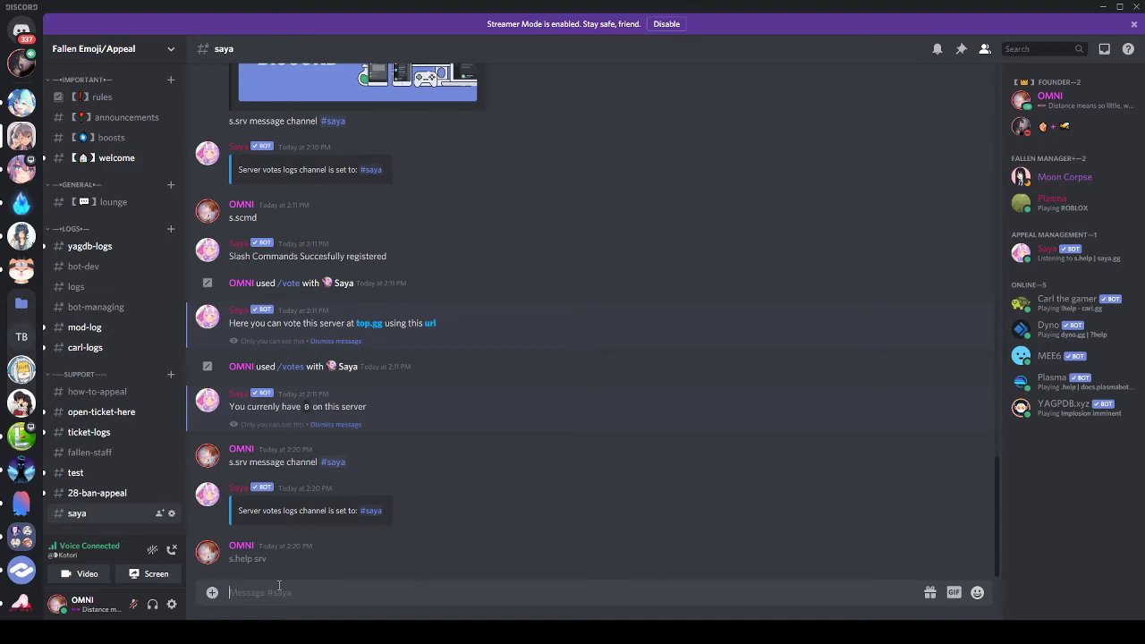
Step: Send the copied 's.servervote lb channel' command with #saya as the leaderboard channel
{"action": "scroll", "coordinate": [270, 307], "scroll_direction": "up", "scroll_amount": 5}
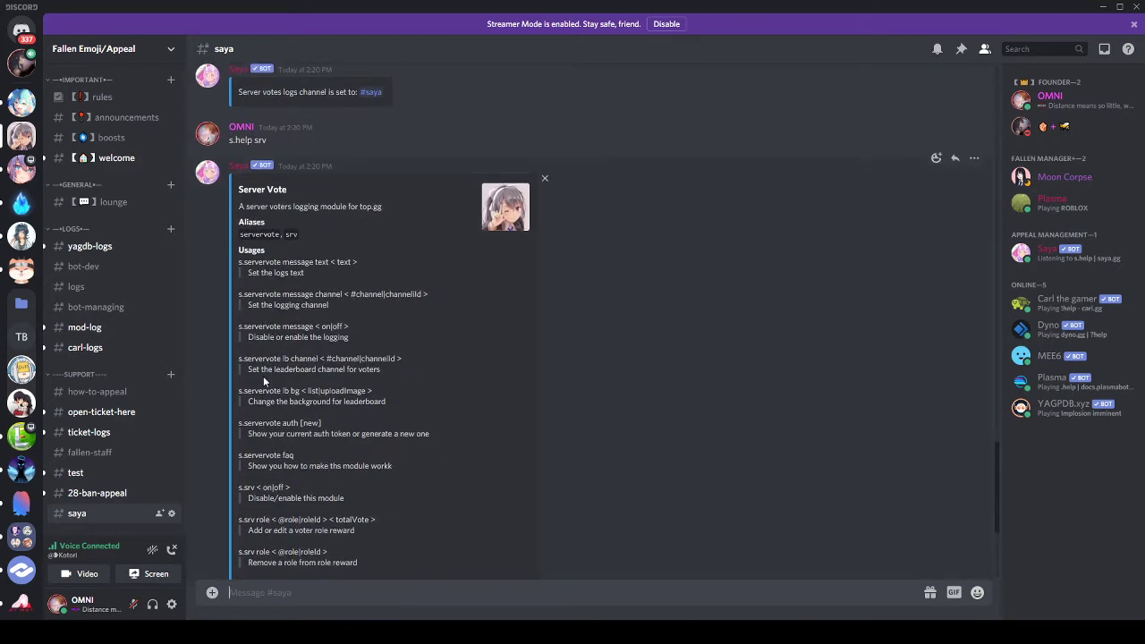
{"action": "left_click_drag", "start_coordinate": [238, 363], "coordinate": [404, 363]}
{"action": "key", "text": "ctrl+c"}
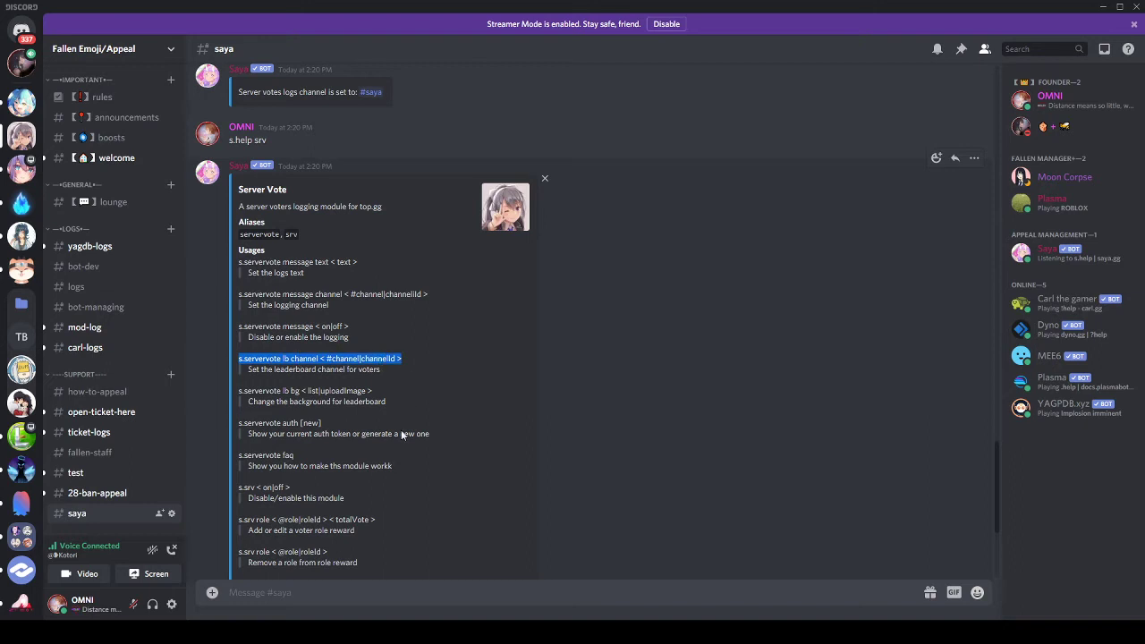
{"action": "left_click", "coordinate": [333, 588]}
{"action": "key", "text": "ctrl+v"}
{"action": "left_click_drag", "start_coordinate": [415, 594], "coordinate": [325, 599]}
{"action": "type", "text": "#saya"}
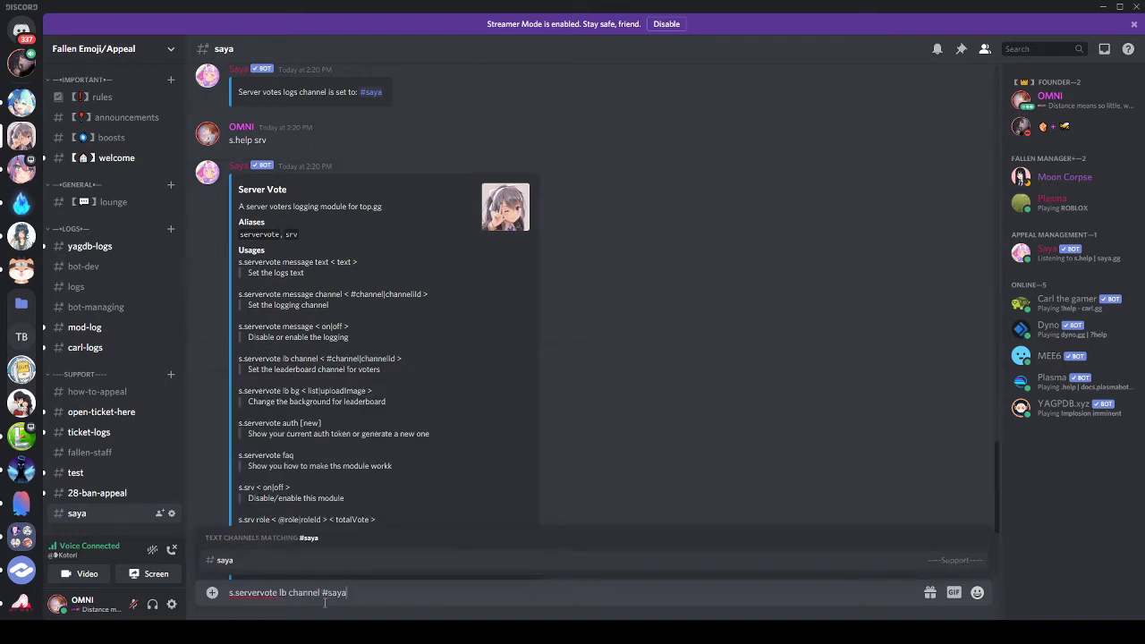
{"action": "key", "text": "Return"}
{"action": "key", "text": "Return"}
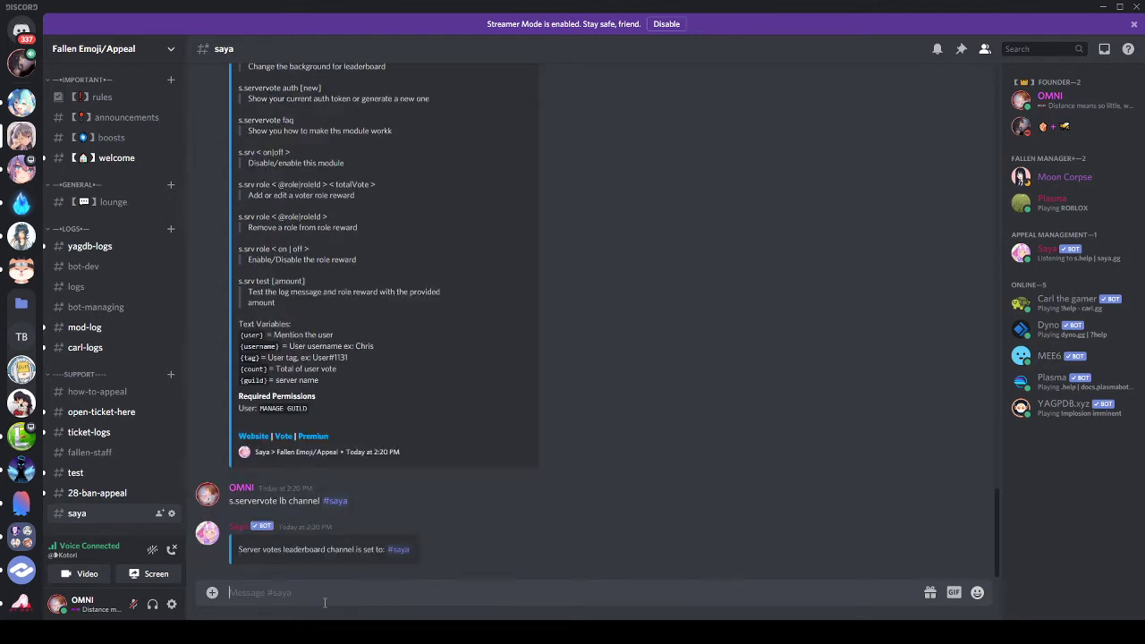
Step: Send 's.help mlbset', fixing a typo, and start typing 's.mlbset lb #say'
{"action": "type", "text": "s.help mlbest"}
{"action": "key", "text": "BackSpace"}
{"action": "key", "text": "BackSpace"}
{"action": "key", "text": "BackSpace"}
{"action": "type", "text": "set"}
{"action": "key", "text": "Return"}
{"action": "type", "text": "s"}
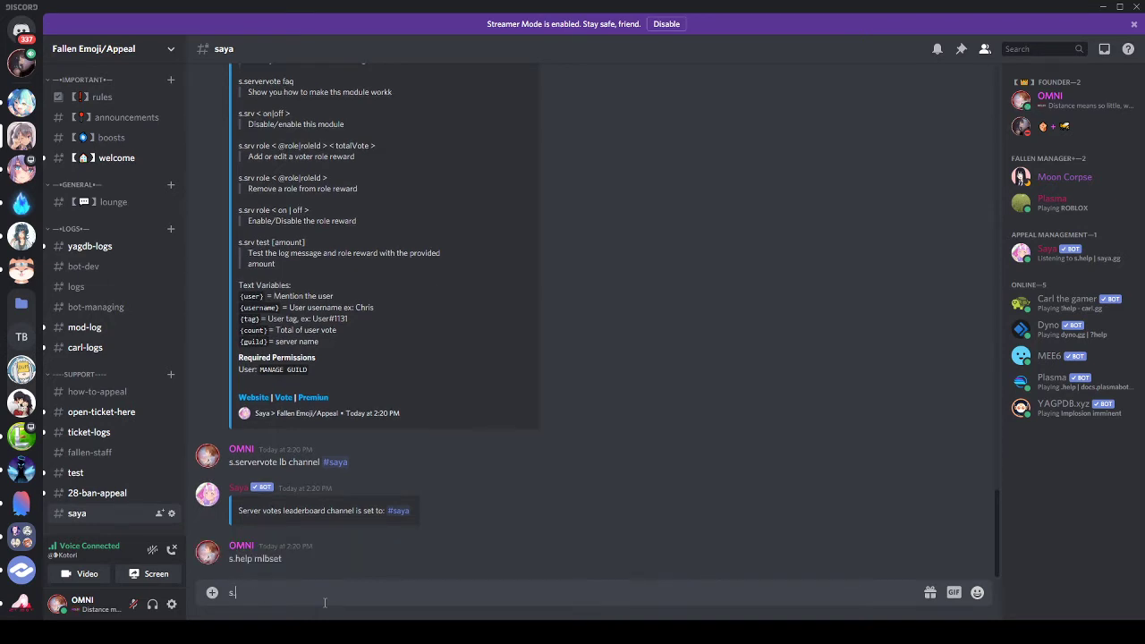
{"action": "type", "text": ".mlbse"}
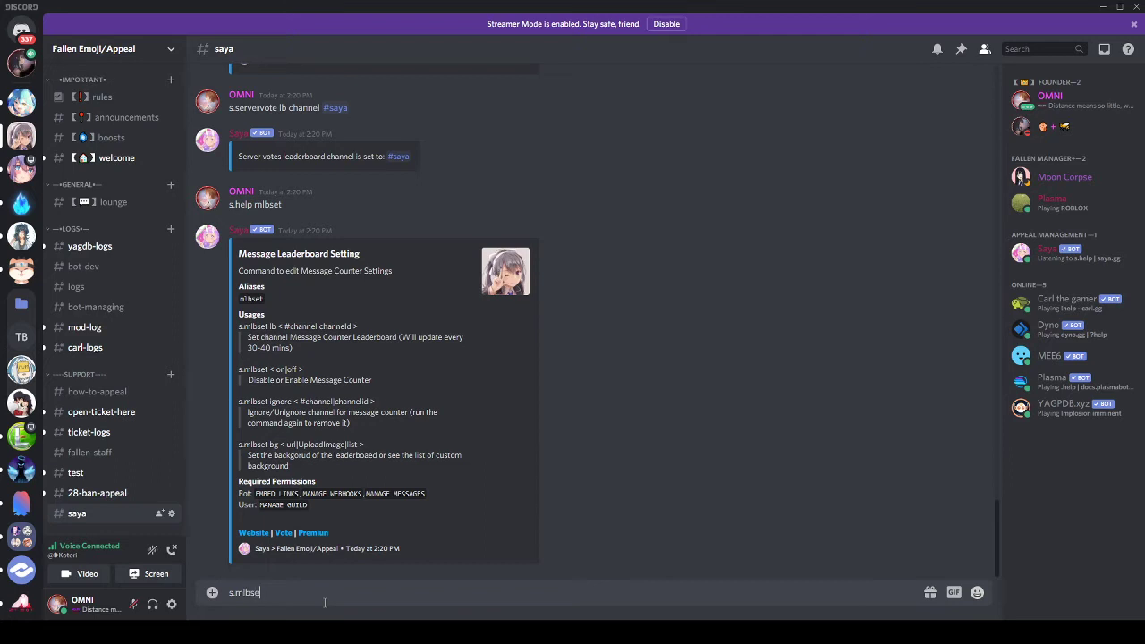
{"action": "type", "text": "t lb #say"}
Step: Send 's.mlbset lb #saya', then delete that message
{"action": "key", "text": "Tab"}
{"action": "key", "text": "Return"}
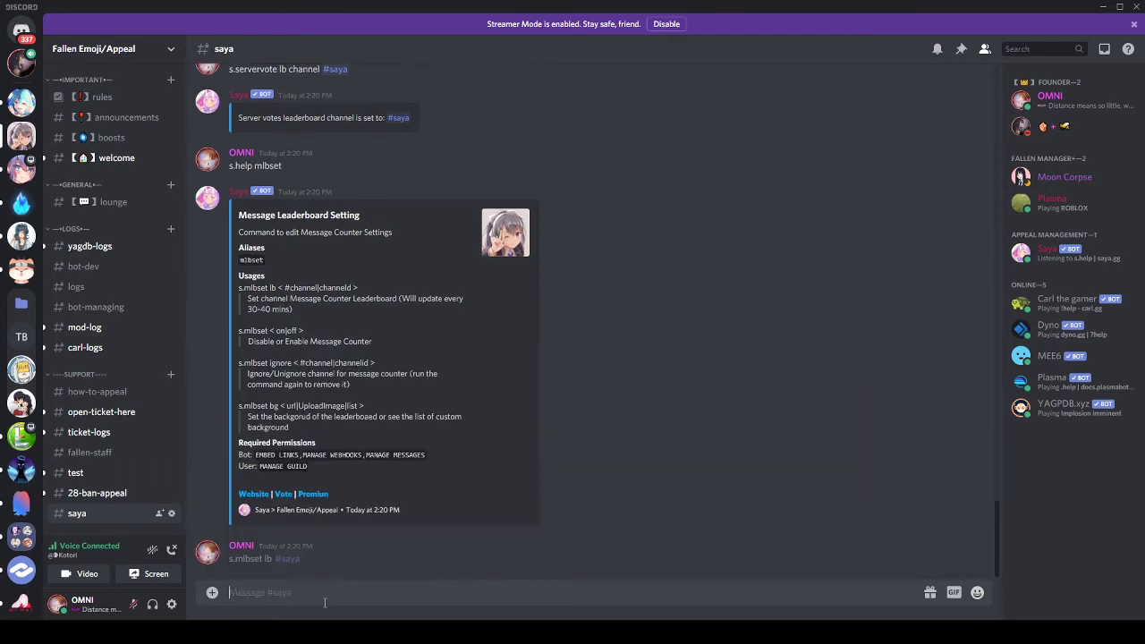
{"action": "right_click", "coordinate": [331, 552]}
{"action": "left_click", "coordinate": [385, 574]}
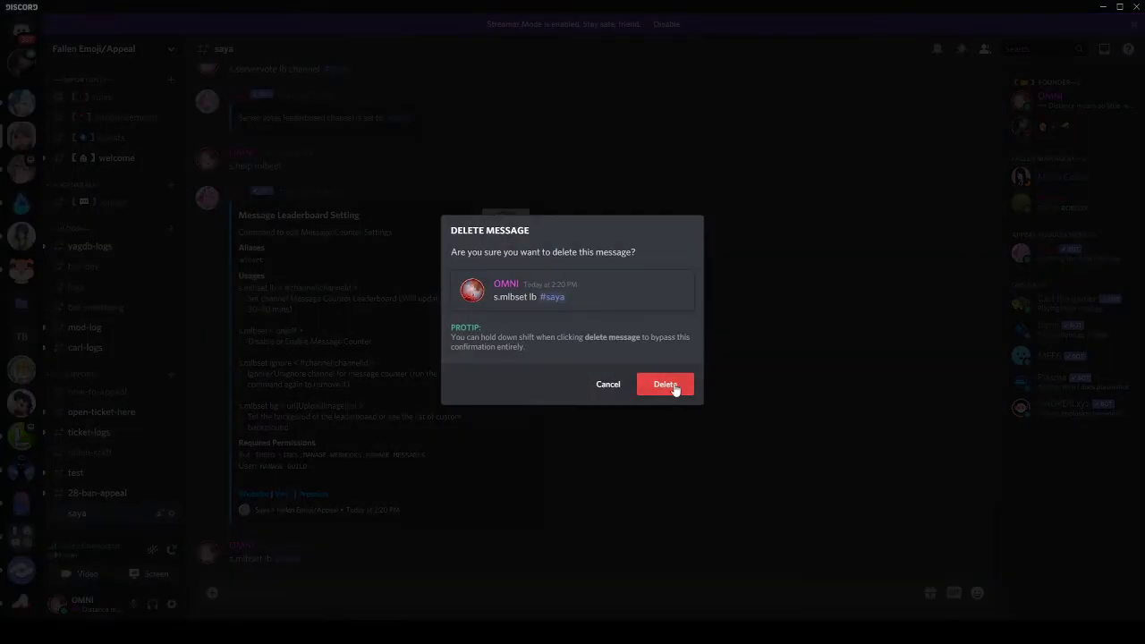
{"action": "left_click", "coordinate": [678, 386]}
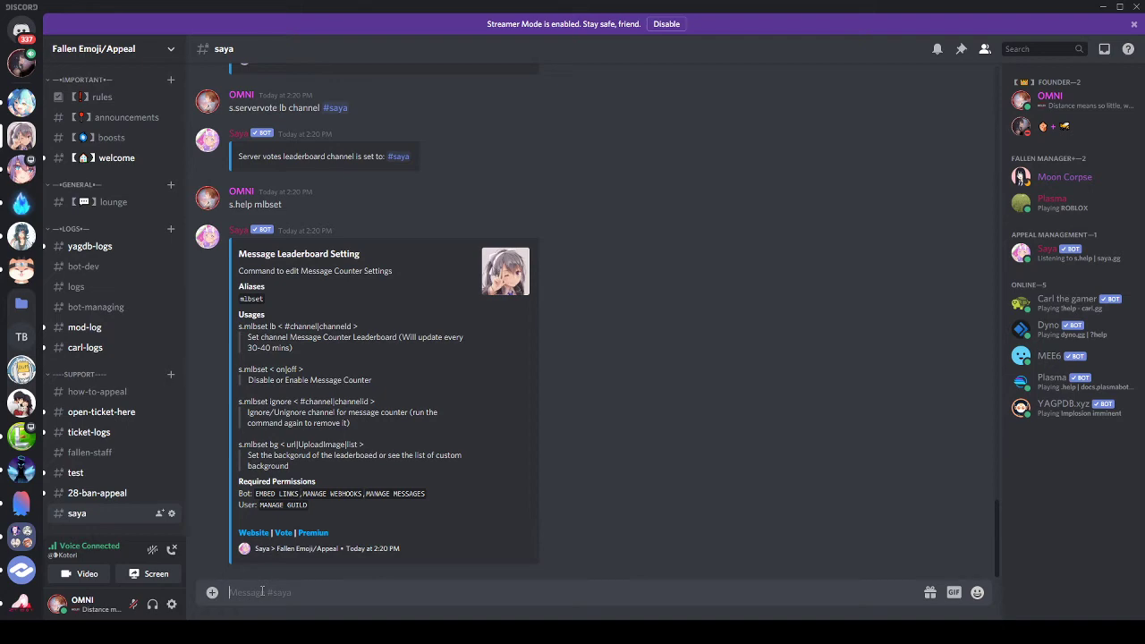
Step: Select the earlier s.scmd message text in #saya and return to the bottom
{"action": "scroll", "coordinate": [316, 362], "scroll_direction": "up", "scroll_amount": 8}
{"action": "scroll", "coordinate": [318, 347], "scroll_direction": "up", "scroll_amount": 5}
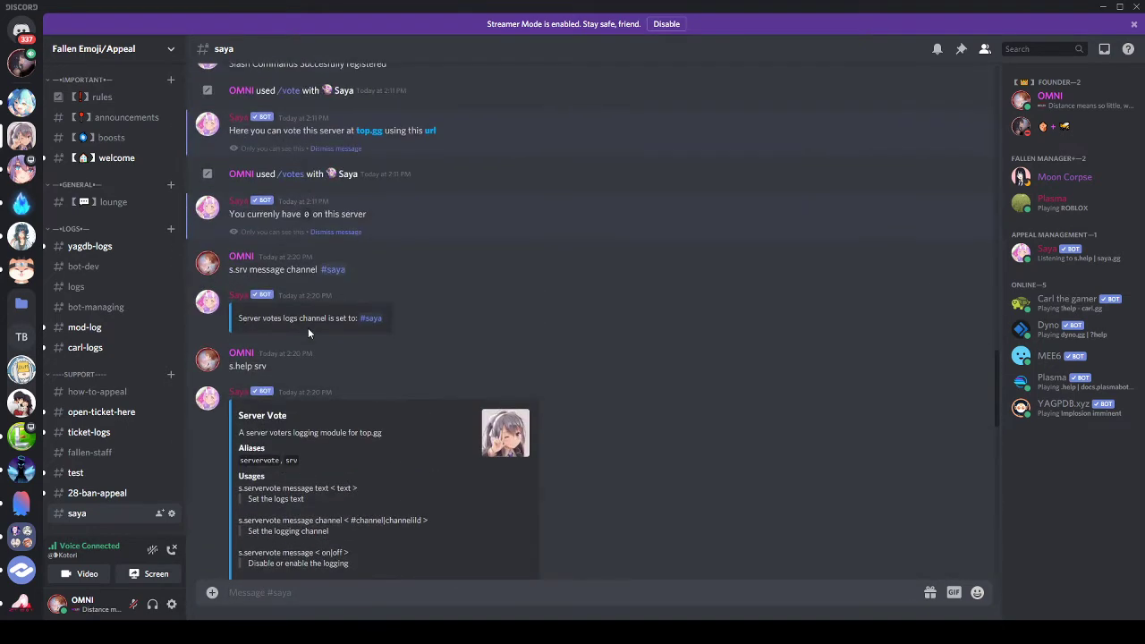
{"action": "scroll", "coordinate": [286, 269], "scroll_direction": "up", "scroll_amount": 4}
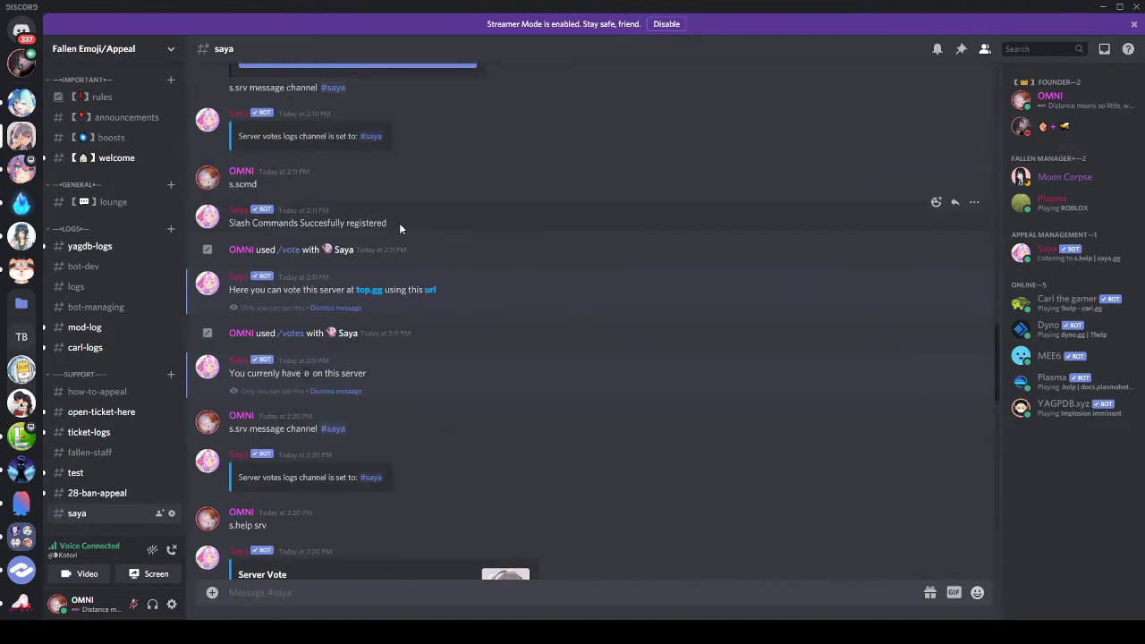
{"action": "left_click_drag", "start_coordinate": [261, 185], "coordinate": [229, 190]}
{"action": "key", "text": "ctrl+c"}
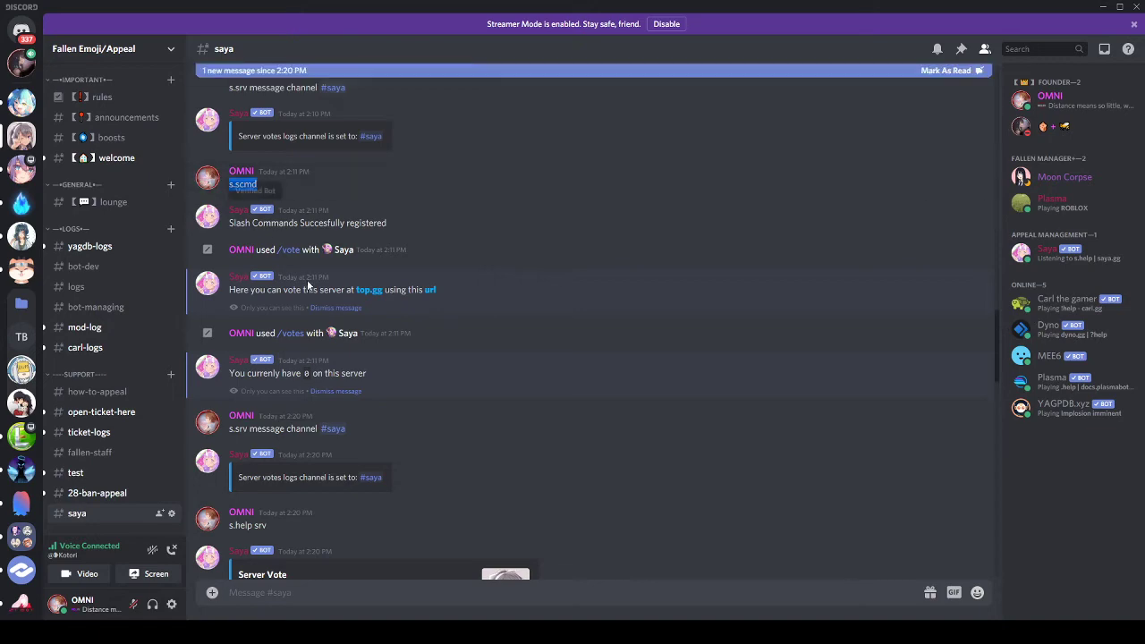
{"action": "scroll", "coordinate": [295, 263], "scroll_direction": "down", "scroll_amount": 15}
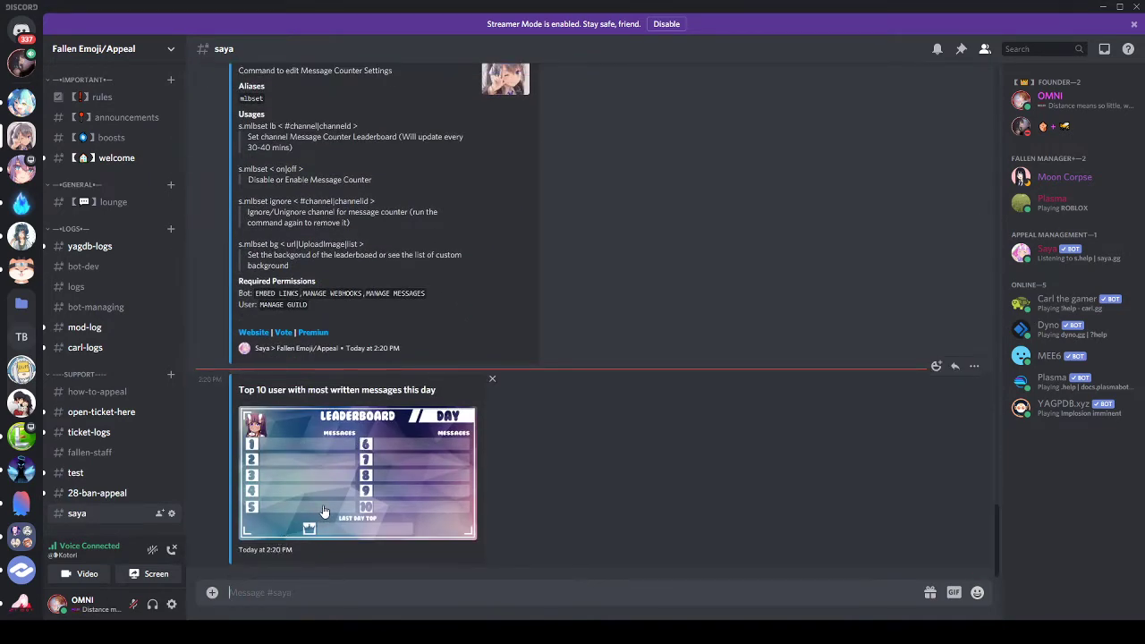
Step: Paste and send s.scmd in the #saya channel to register slash commands
{"action": "left_click", "coordinate": [277, 593]}
{"action": "key", "text": "ctrl+v"}
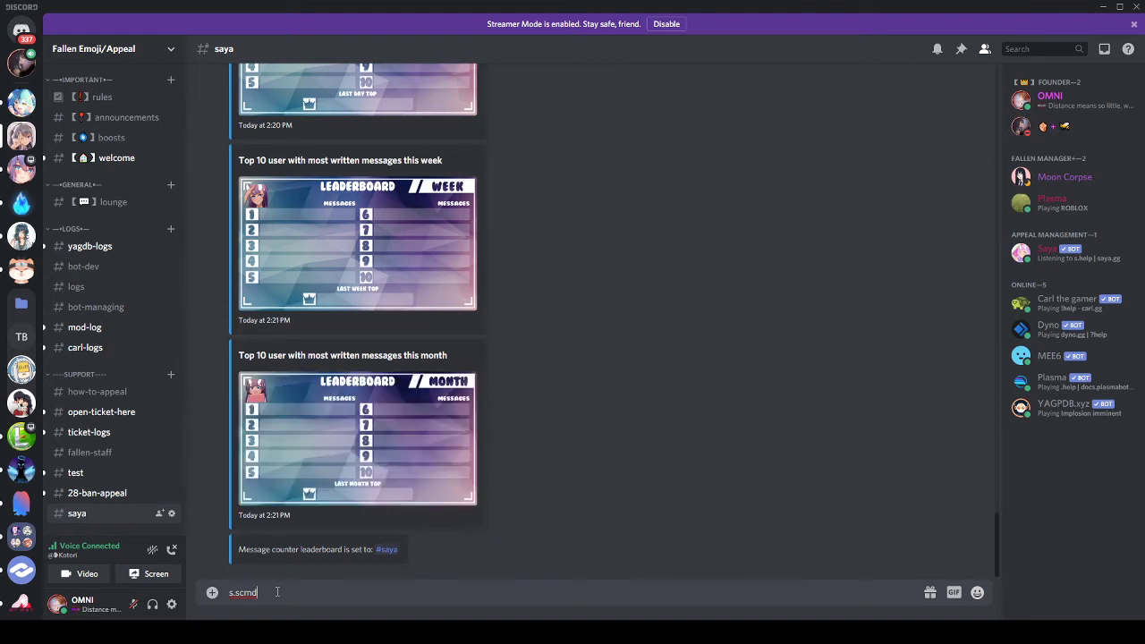
{"action": "key", "text": "Return"}
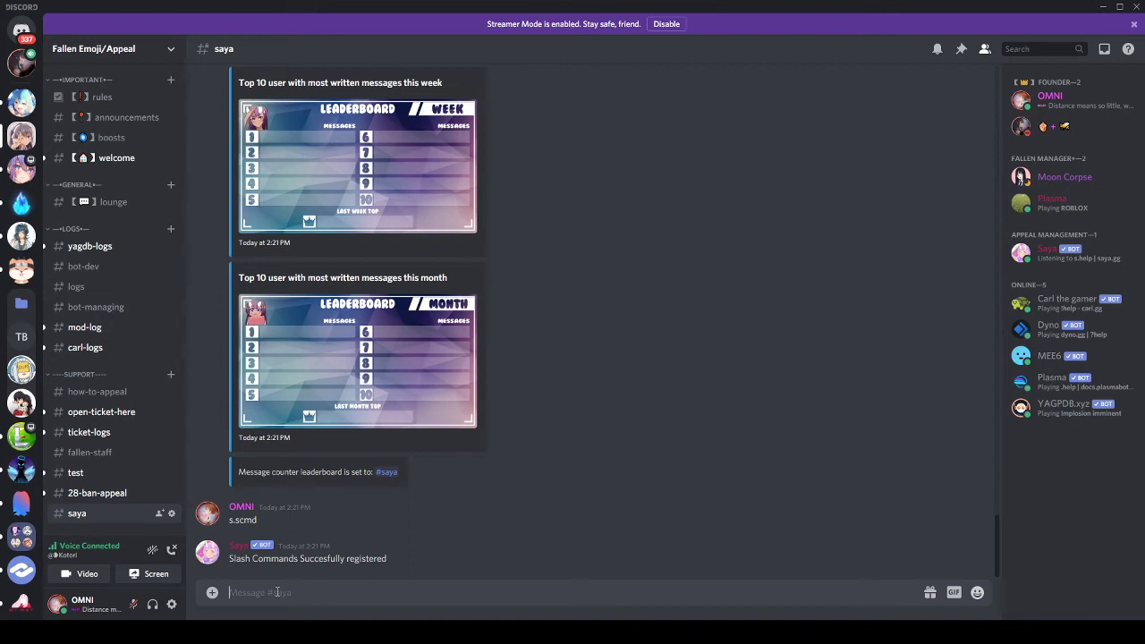
Step: Test the /vote slash command suggestion in the message box, then clear it
{"action": "type", "text": "/"}
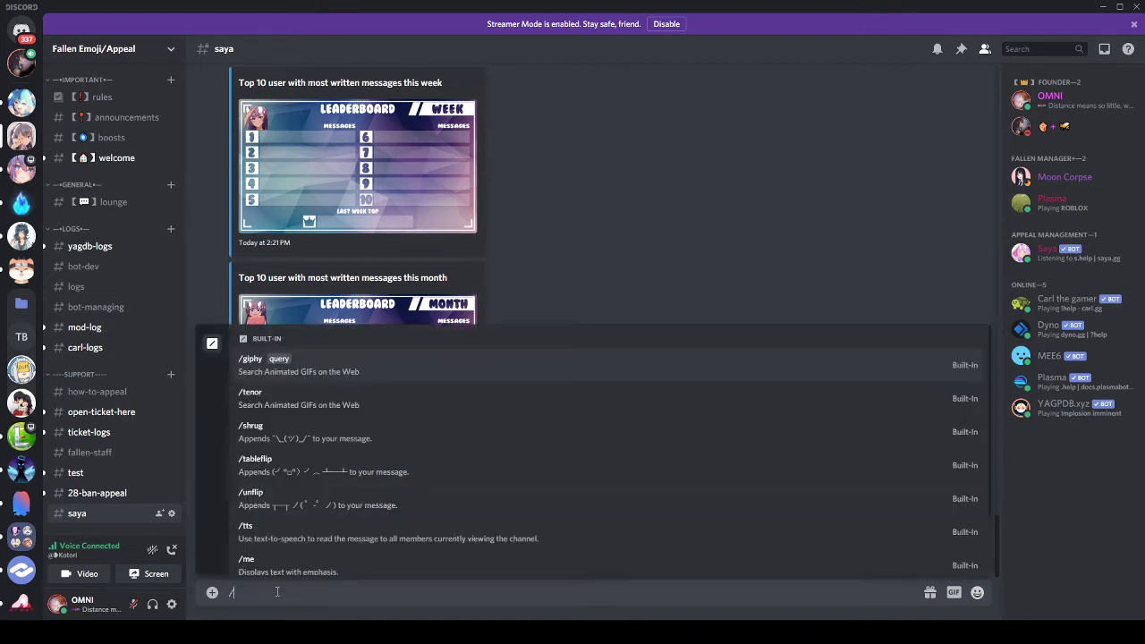
{"action": "type", "text": "v"}
{"action": "key", "text": "BackSpace"}
{"action": "type", "text": "ot"}
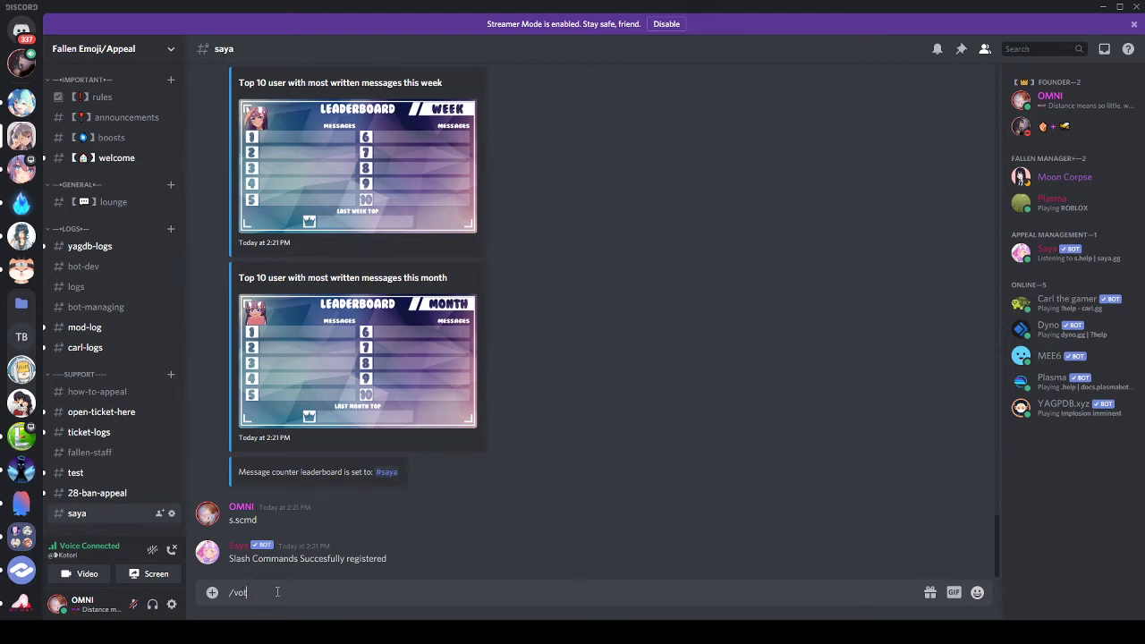
{"action": "key", "text": "BackSpace"}
{"action": "key", "text": "BackSpace"}
{"action": "key", "text": "BackSpace"}
{"action": "key", "text": "BackSpace"}
{"action": "type", "text": "/vo"}
{"action": "key", "text": "BackSpace"}
{"action": "key", "text": "BackSpace"}
{"action": "key", "text": "BackSpace"}
Step: Copy 's.scmd remove' from FALLEN's #saya-updates and send it in Fallen Emoji/Appeal #saya
{"action": "left_click", "coordinate": [22, 102]}
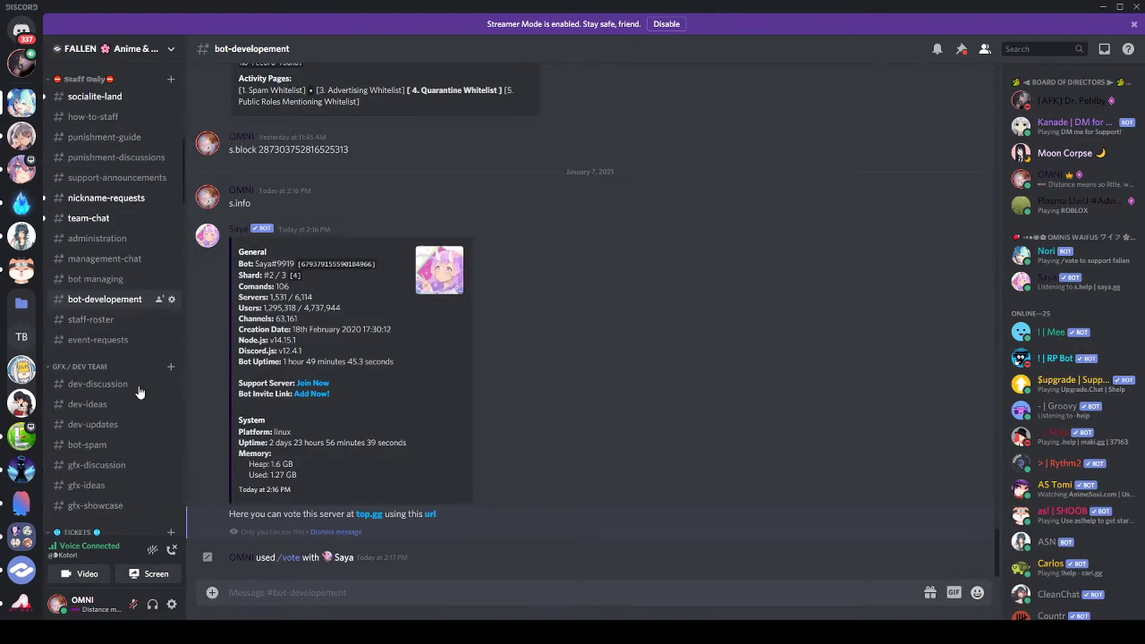
{"action": "scroll", "coordinate": [139, 379], "scroll_direction": "down", "scroll_amount": 5}
{"action": "scroll", "coordinate": [136, 399], "scroll_direction": "down", "scroll_amount": 3}
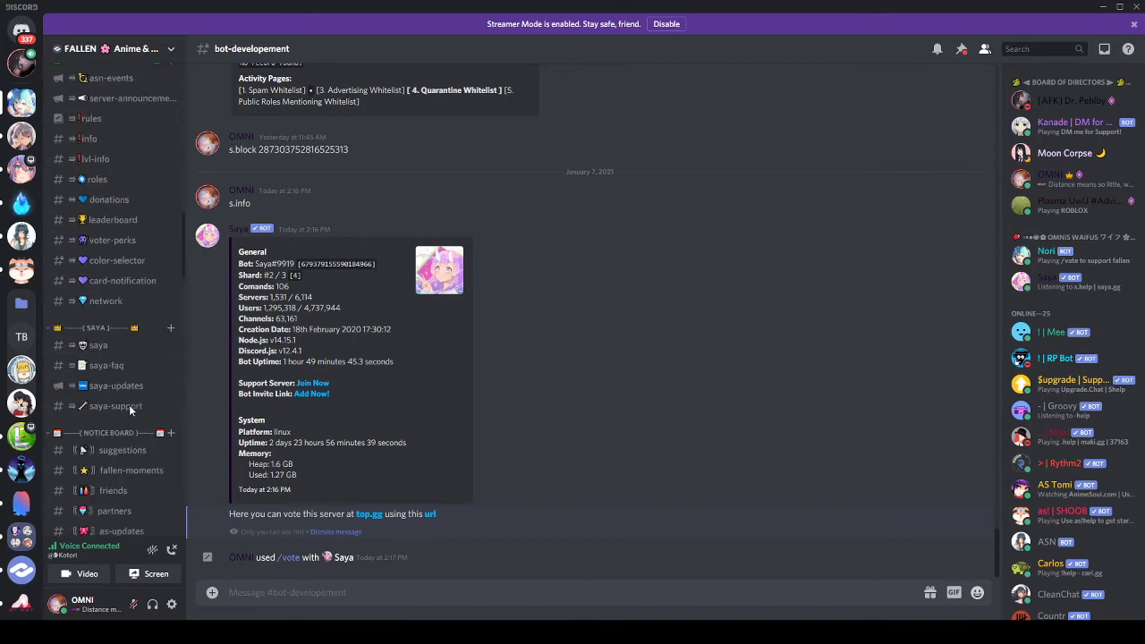
{"action": "left_click", "coordinate": [117, 344]}
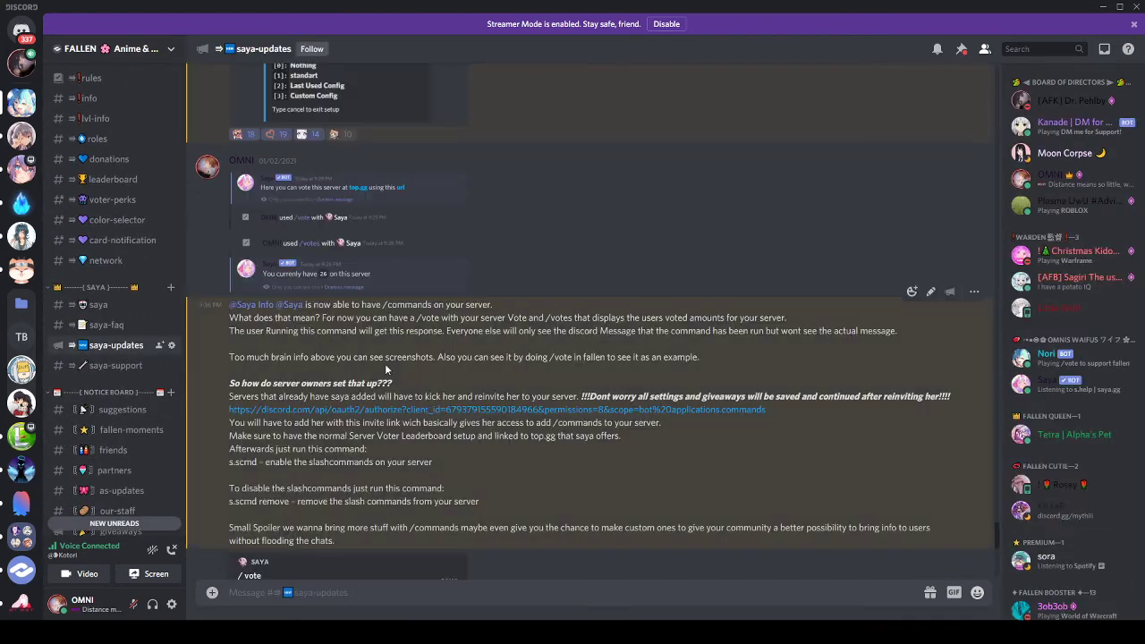
{"action": "left_click_drag", "start_coordinate": [229, 506], "coordinate": [289, 504]}
{"action": "key", "text": "ctrl+c"}
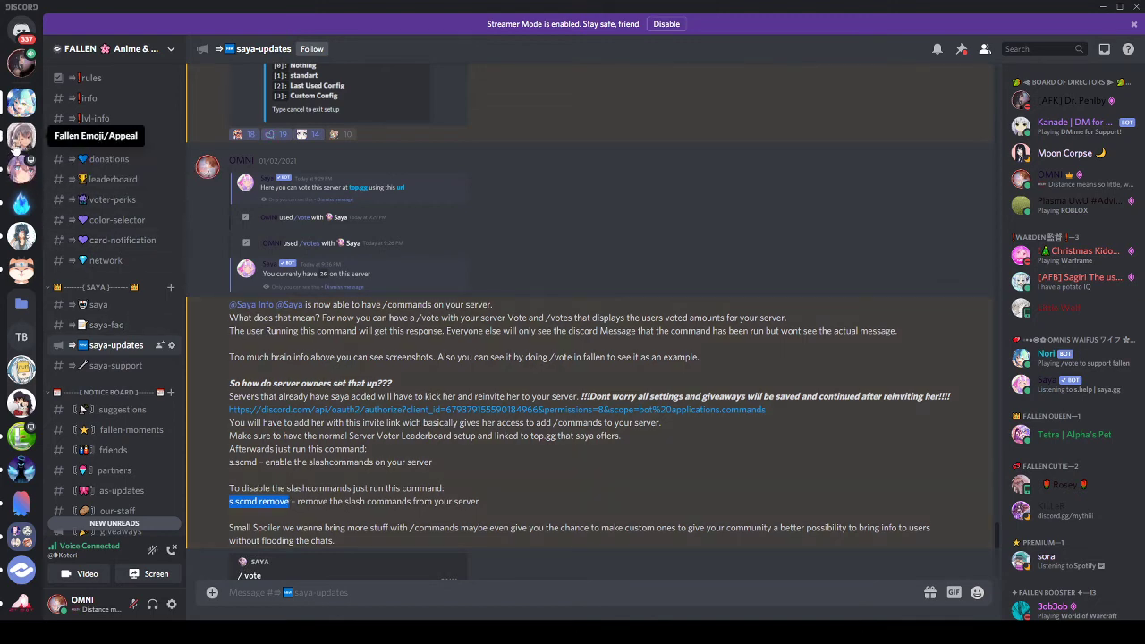
{"action": "left_click", "coordinate": [22, 202]}
{"action": "key", "text": "ctrl+v"}
{"action": "key", "text": "Return"}
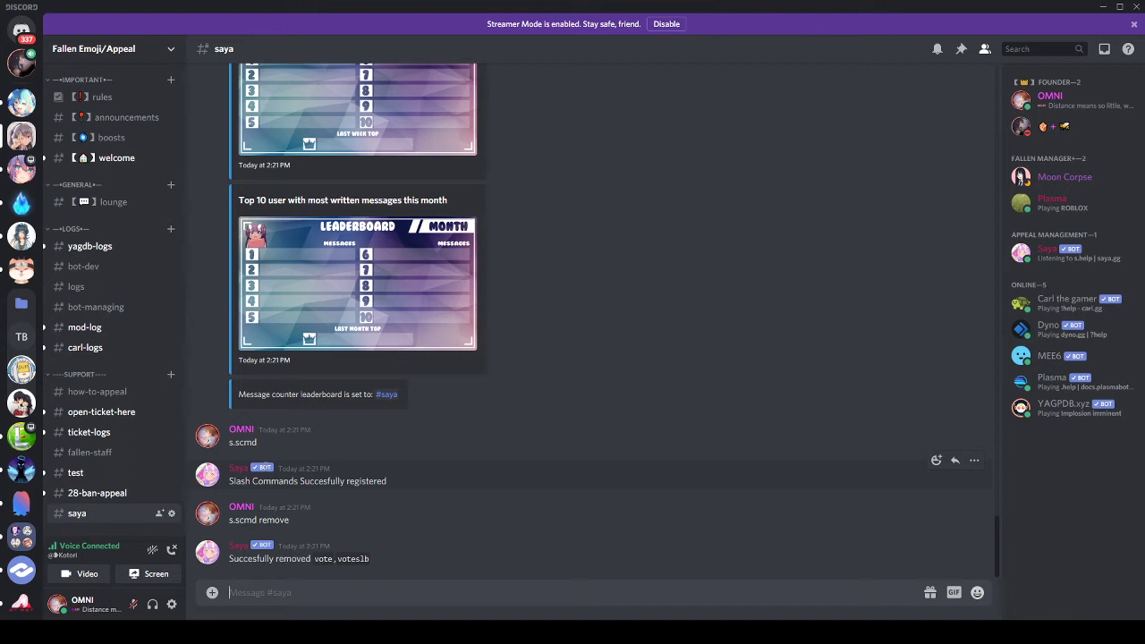
Step: Copy the earlier s.scmd message and send it again to re-register slash commands
{"action": "left_click_drag", "start_coordinate": [262, 442], "coordinate": [229, 446]}
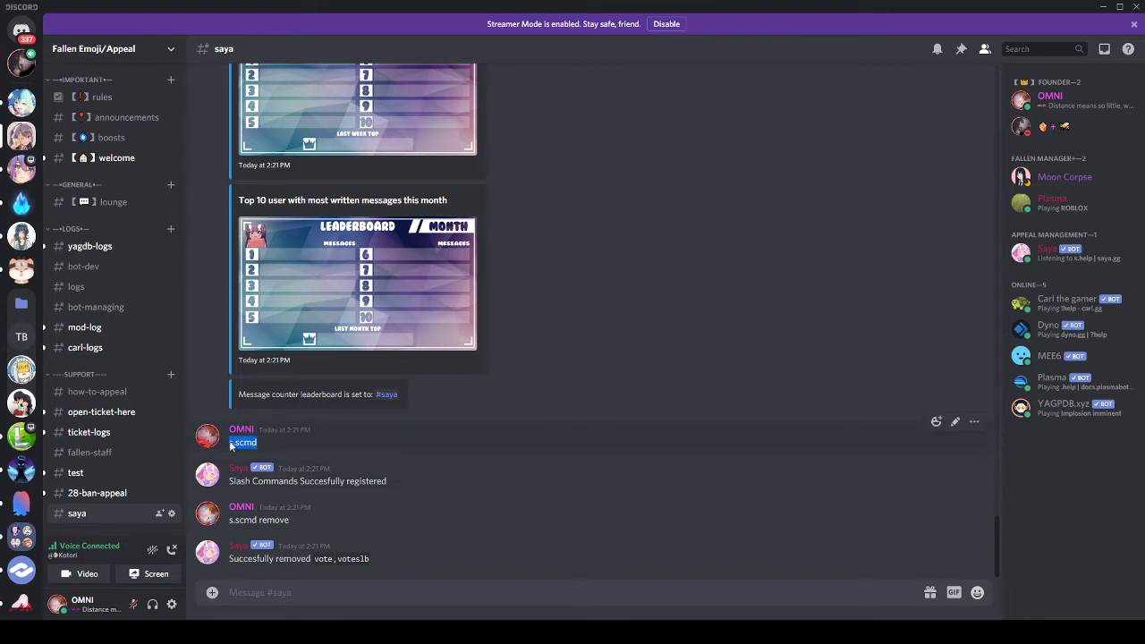
{"action": "key", "text": "ctrl+c"}
{"action": "left_click", "coordinate": [251, 594]}
{"action": "key", "text": "ctrl+v"}
{"action": "key", "text": "Return"}
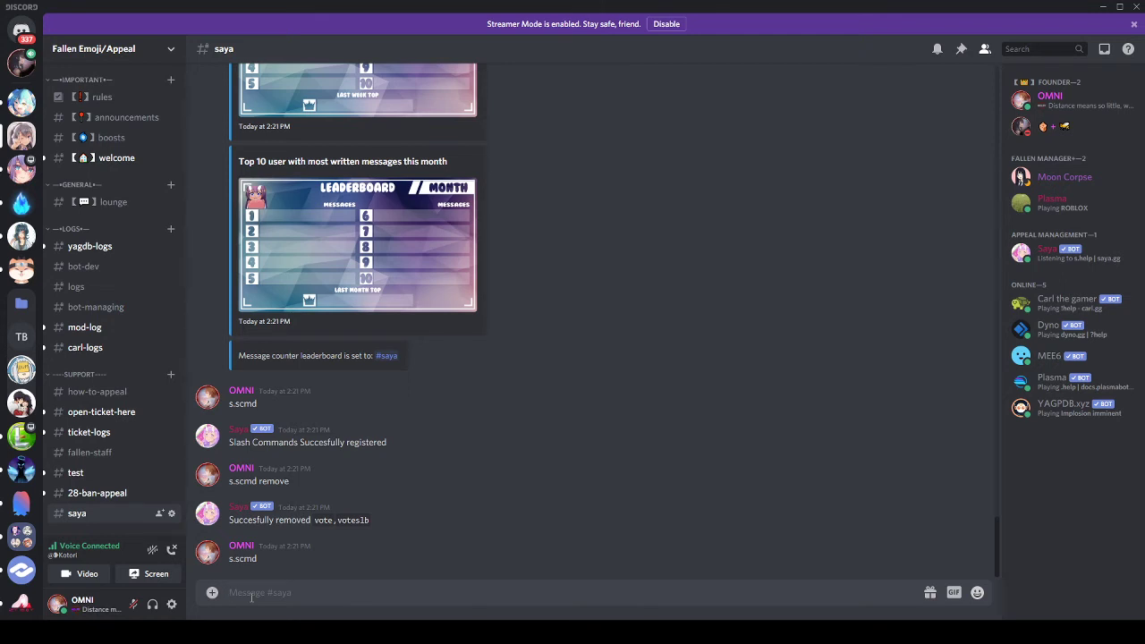
Step: Type /votes to check that both vote commands are suggested
{"action": "type", "text": "/vote"}
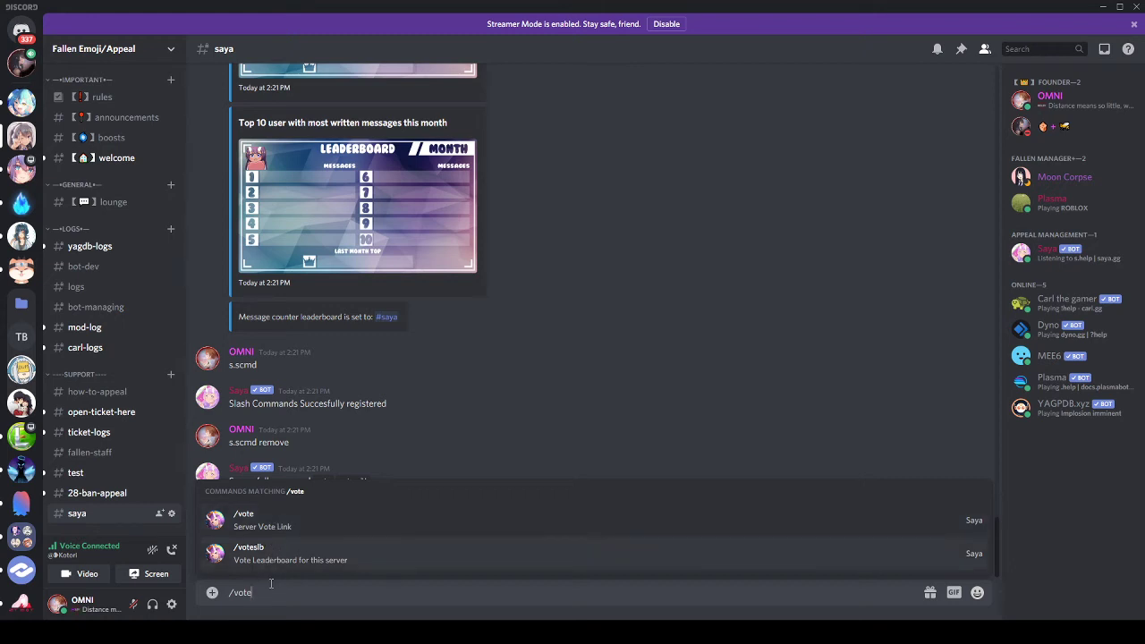
{"action": "type", "text": "s"}
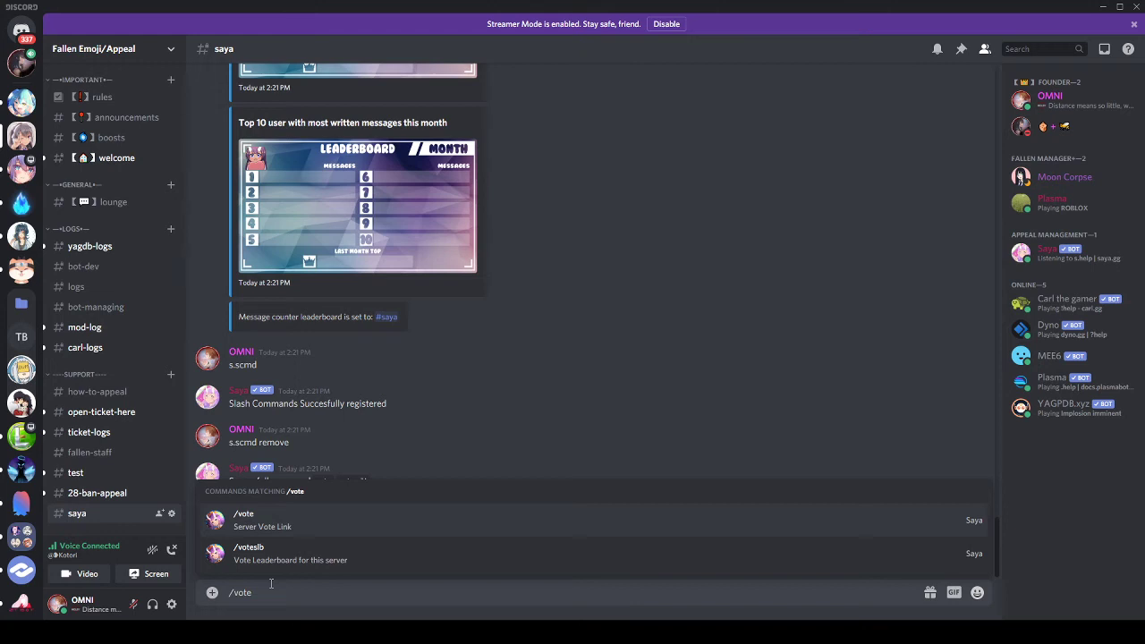
{"action": "key", "text": "BackSpace"}
{"action": "key", "text": "BackSpace"}
{"action": "key", "text": "BackSpace"}
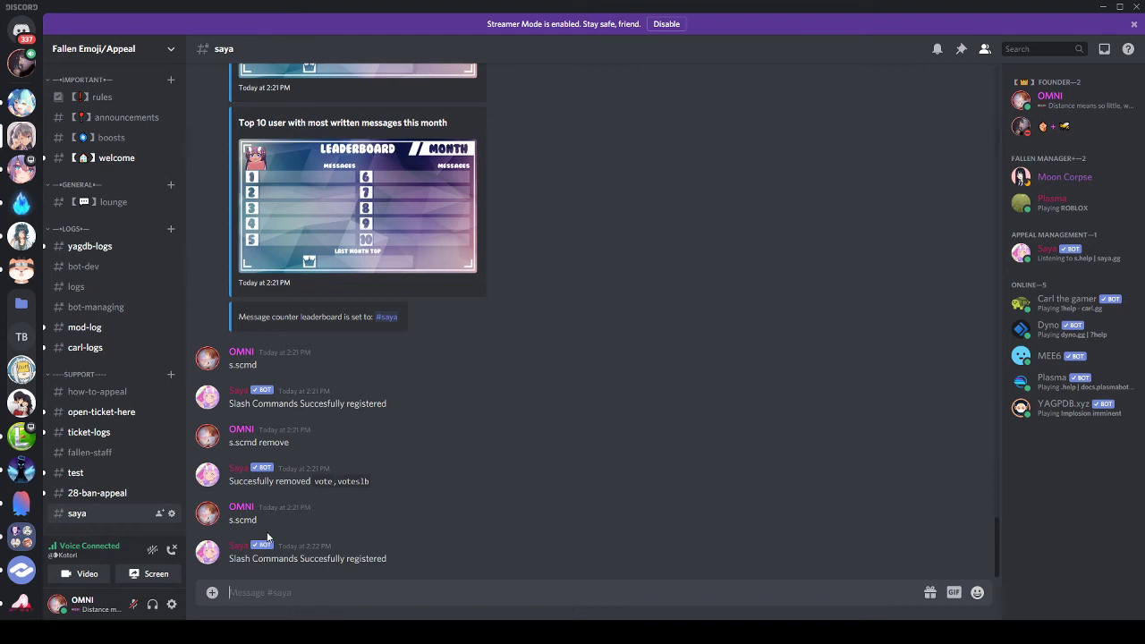
{"action": "type", "text": "/votes"}
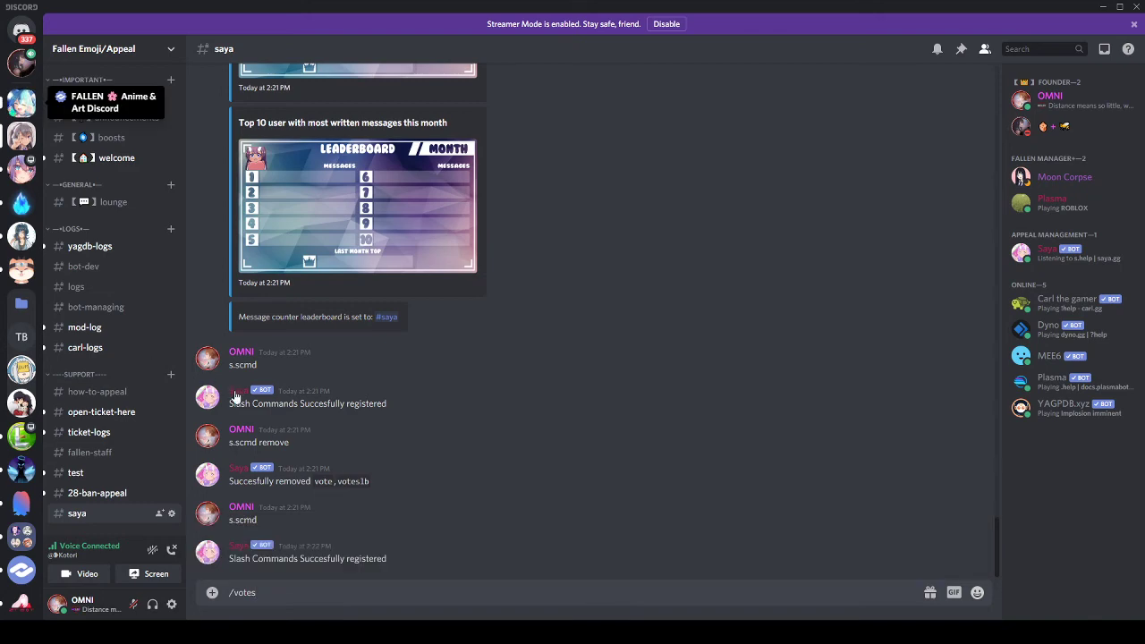
Step: Go to the FALLEN Anime & Art server and browse the #saya-updates announcements
{"action": "left_click", "coordinate": [22, 103]}
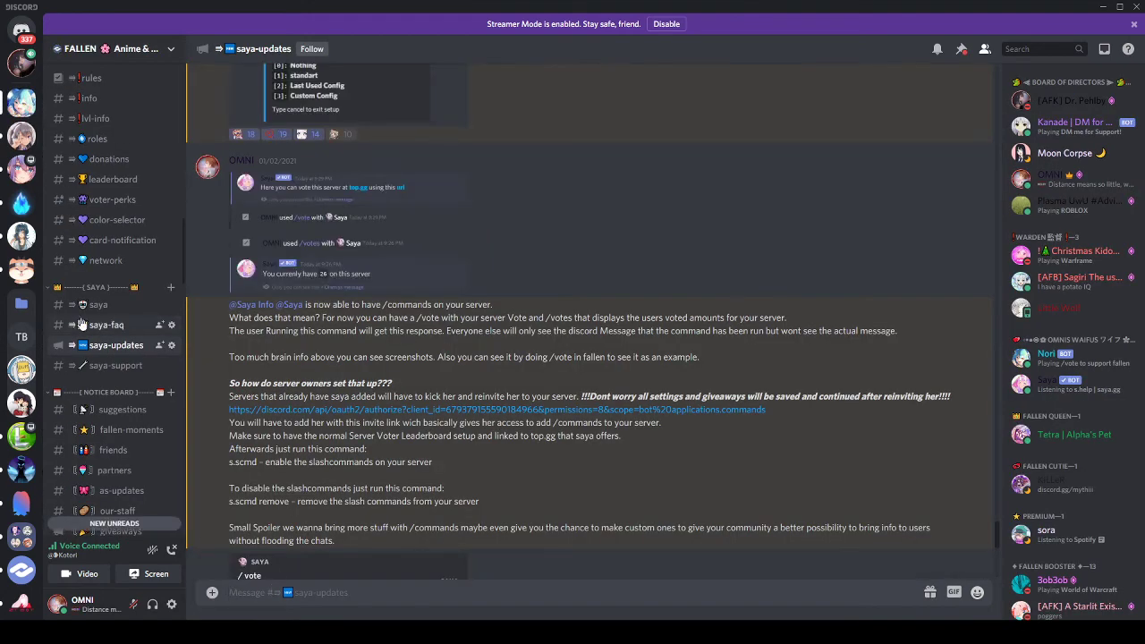
{"action": "scroll", "coordinate": [81, 324], "scroll_direction": "up", "scroll_amount": 3}
{"action": "scroll", "coordinate": [265, 228], "scroll_direction": "down", "scroll_amount": 5}
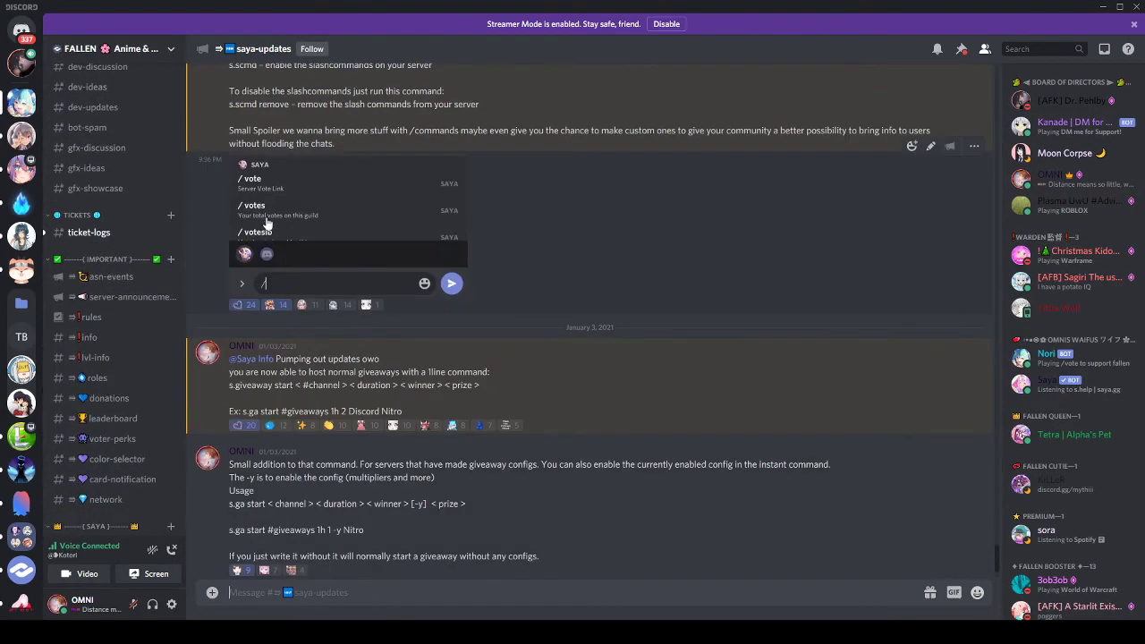